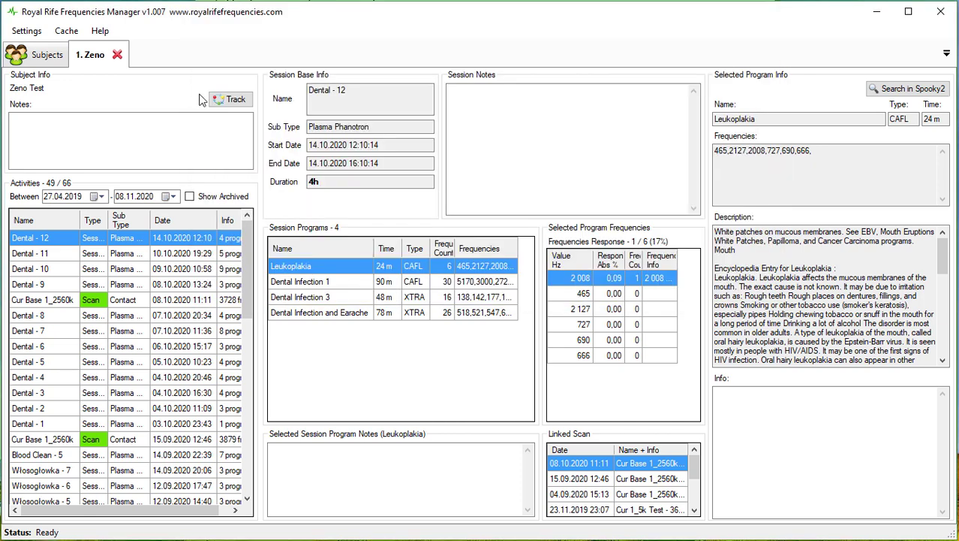
Open the subject's program tracking and look through the Cancer, Mental and Dental groups of tracked programs
{"action": "left_click", "coordinate": [217, 103]}
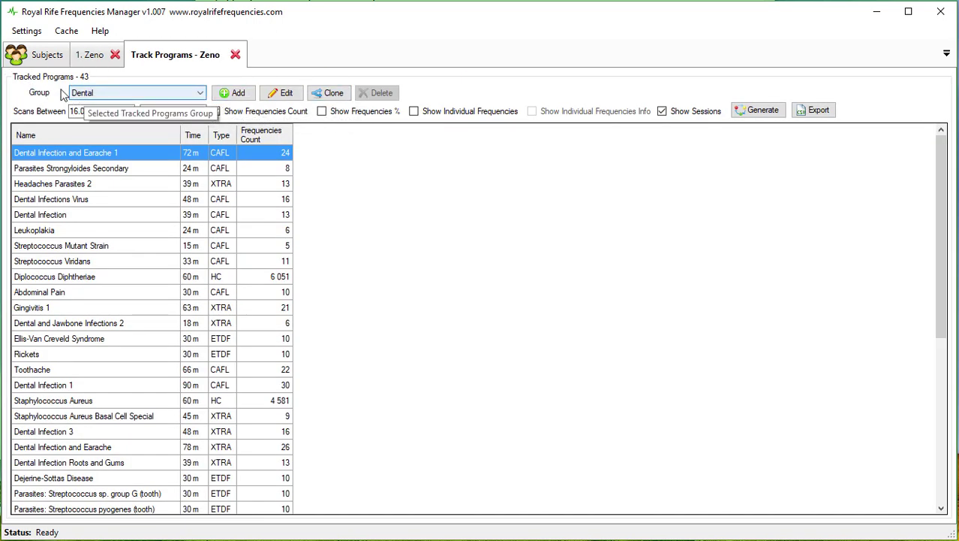
{"action": "left_click", "coordinate": [113, 89]}
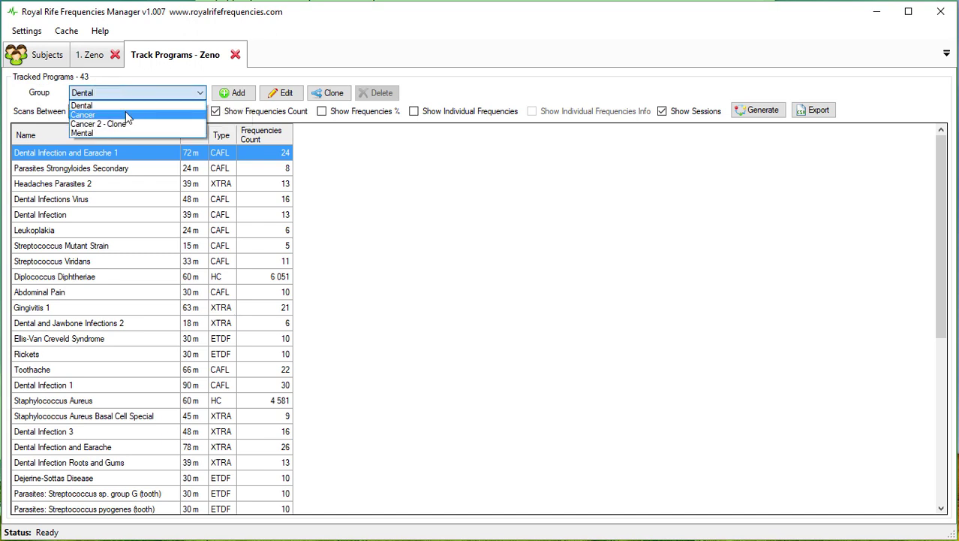
{"action": "left_click", "coordinate": [128, 114]}
{"action": "left_click", "coordinate": [143, 96]}
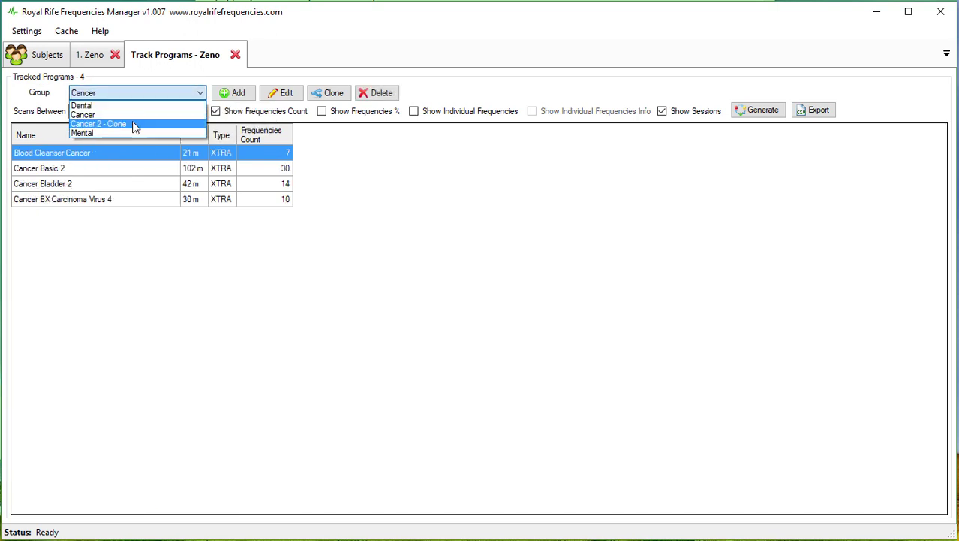
{"action": "left_click", "coordinate": [133, 133]}
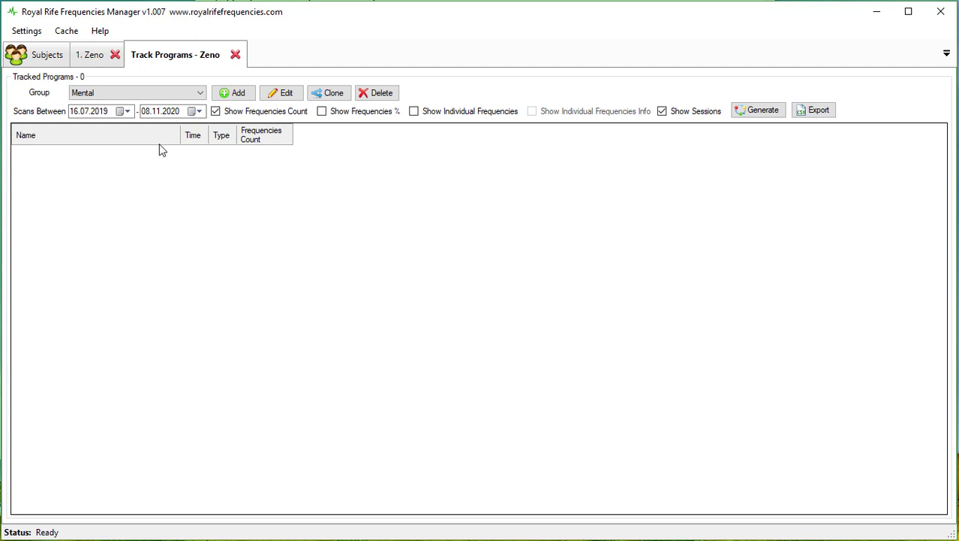
{"action": "left_click", "coordinate": [164, 95]}
{"action": "left_click", "coordinate": [135, 105]}
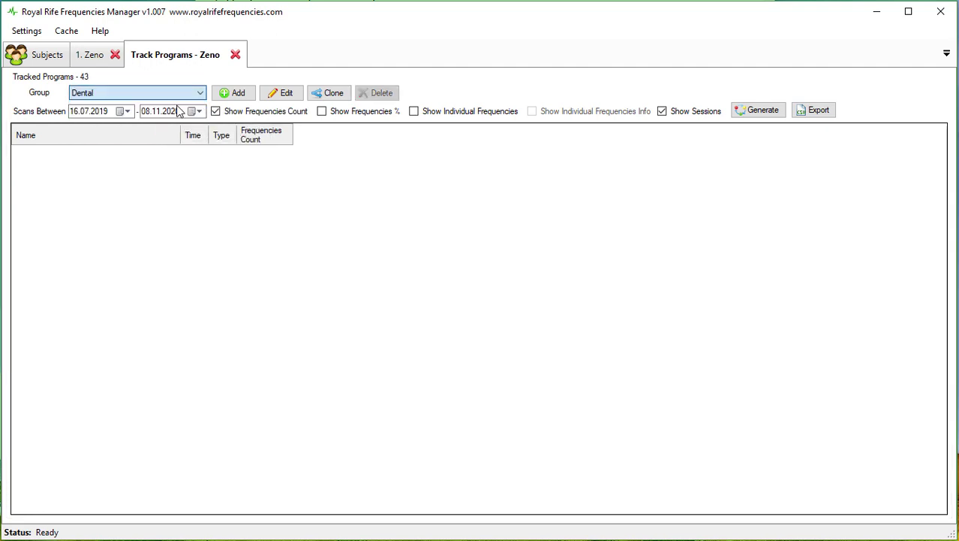
Add a tracked programs group named "new"
{"action": "left_click", "coordinate": [235, 93]}
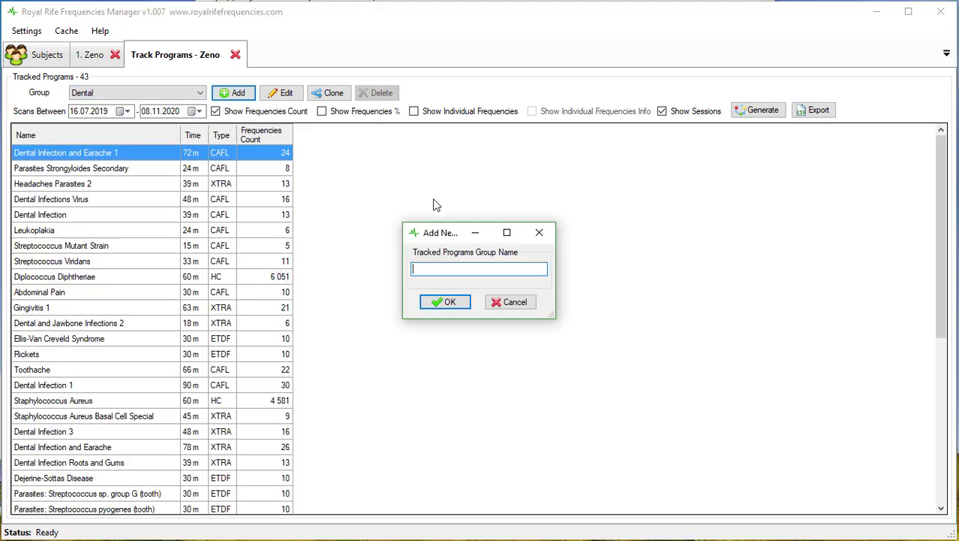
{"action": "type", "text": "new"}
{"action": "left_click", "coordinate": [450, 302]}
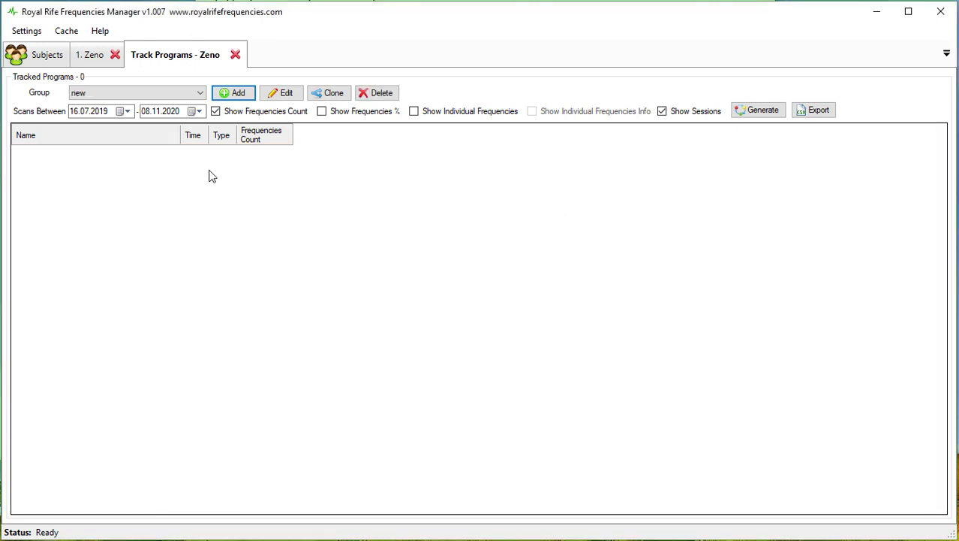
Search all programs for "ds" and add the 30-minute ETDF program Acidosis to the new group
{"action": "right_click", "coordinate": [210, 175]}
{"action": "left_click", "coordinate": [225, 179]}
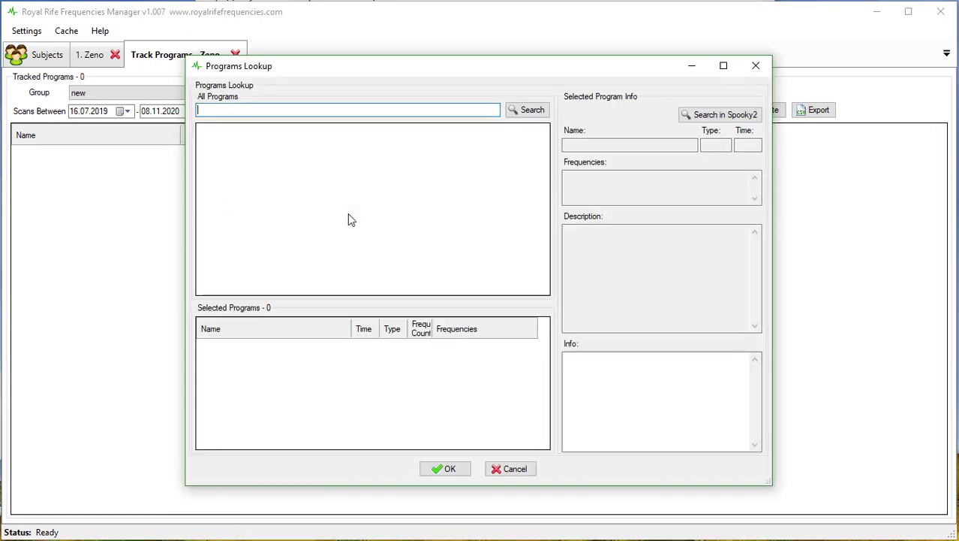
{"action": "type", "text": "ds"}
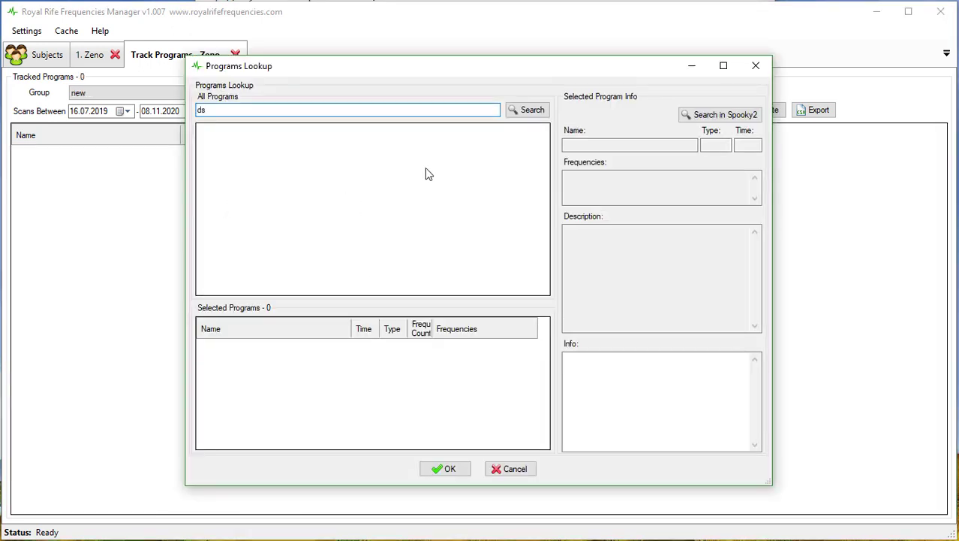
{"action": "key", "text": "Return"}
{"action": "double_click", "coordinate": [389, 198]}
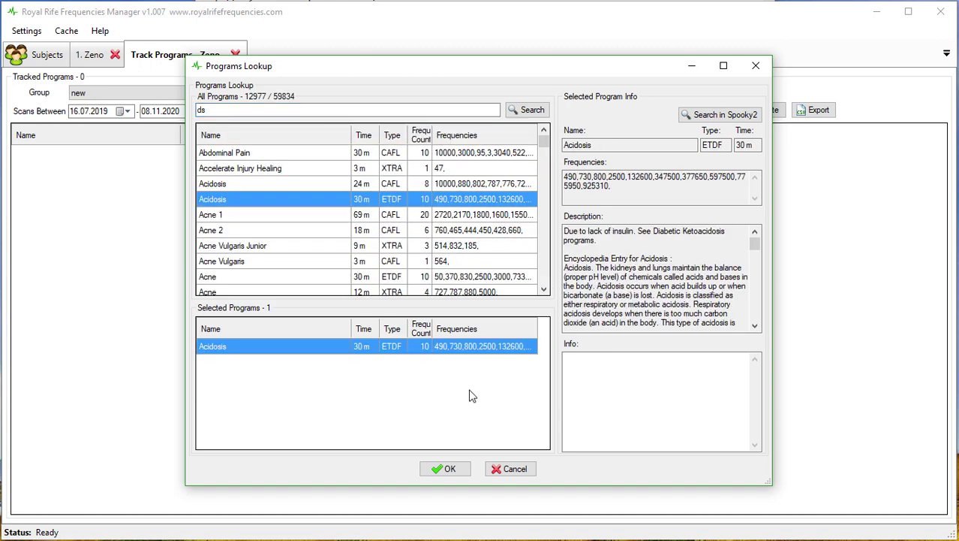
{"action": "left_click", "coordinate": [449, 469]}
Rename the tracked programs group "new" as "edited" and keep it selected
{"action": "left_click", "coordinate": [273, 96]}
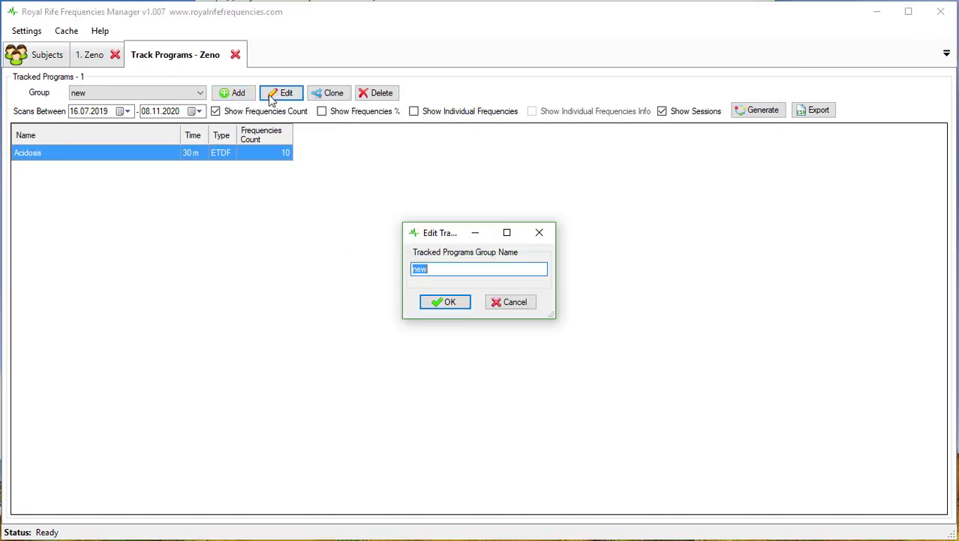
{"action": "type", "text": "edited"}
{"action": "left_click", "coordinate": [450, 302]}
{"action": "left_click", "coordinate": [169, 93]}
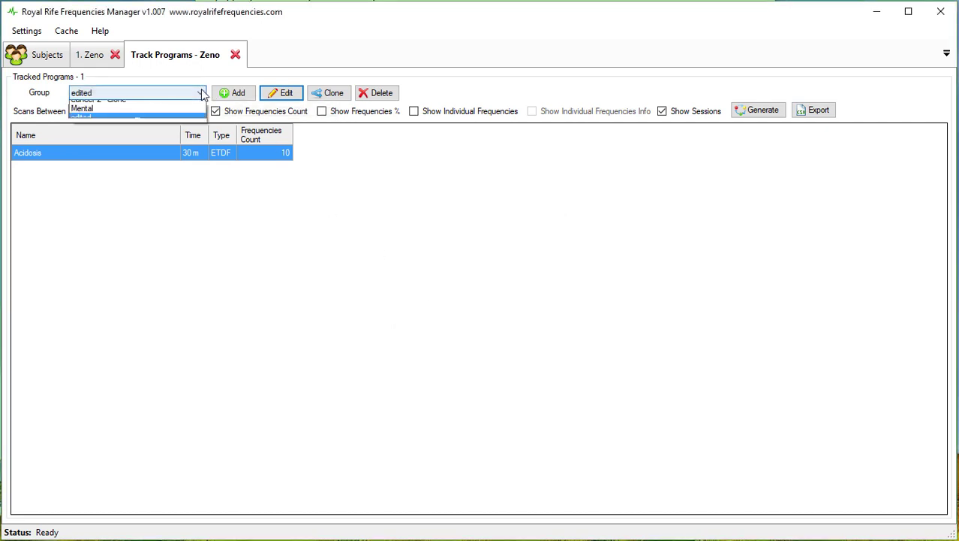
{"action": "left_click", "coordinate": [159, 141]}
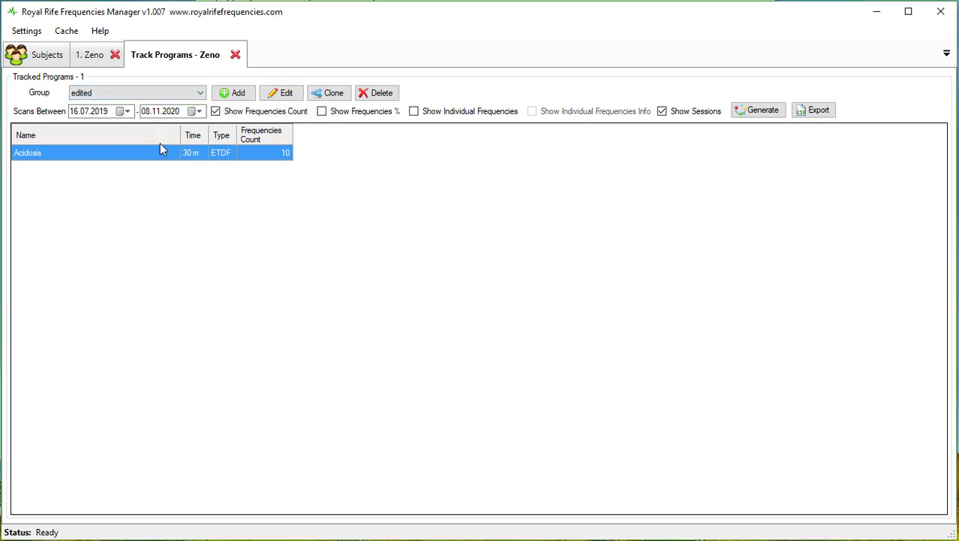
{"action": "right_click", "coordinate": [212, 185]}
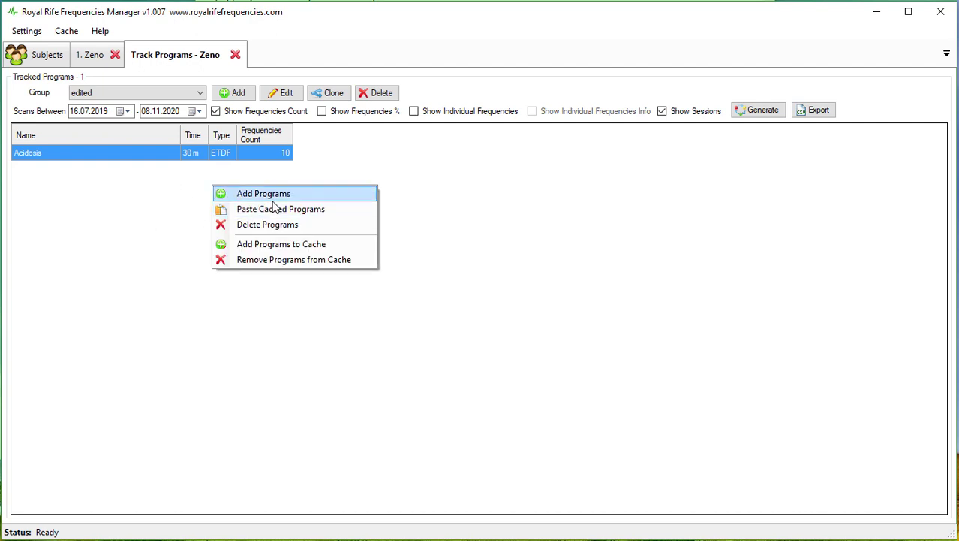
{"action": "left_click", "coordinate": [180, 168]}
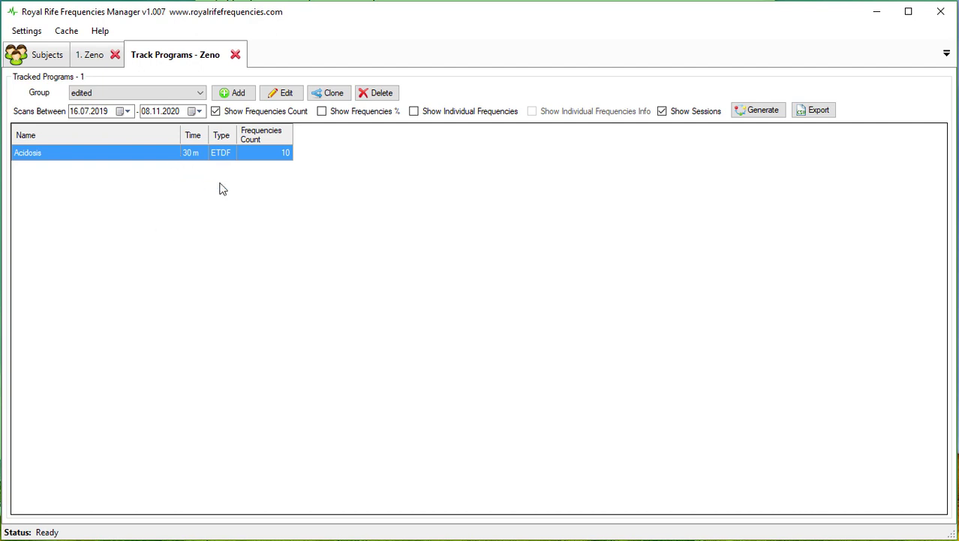
Clone the group as "edited - Clone" and show the original "edited" group
{"action": "left_click", "coordinate": [328, 94]}
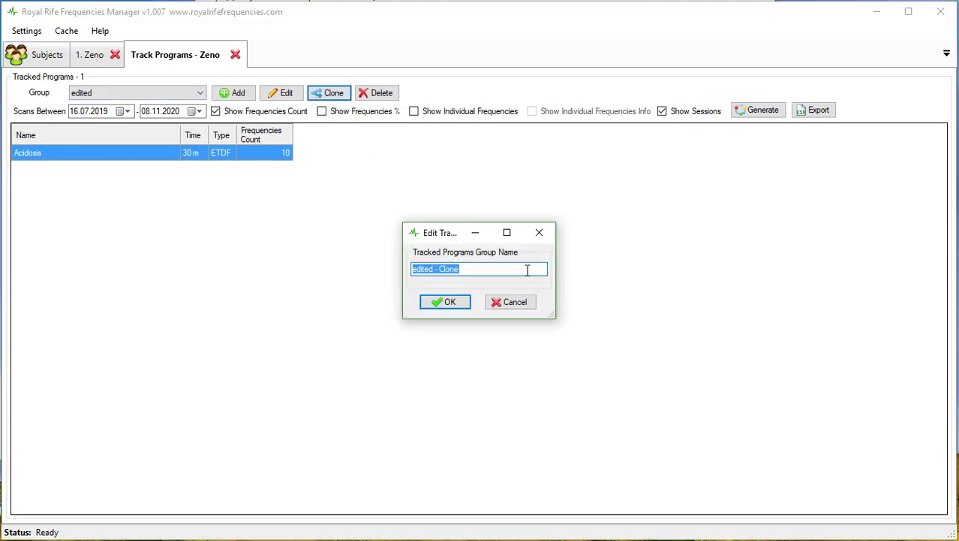
{"action": "left_click", "coordinate": [440, 300]}
{"action": "left_click", "coordinate": [200, 92]}
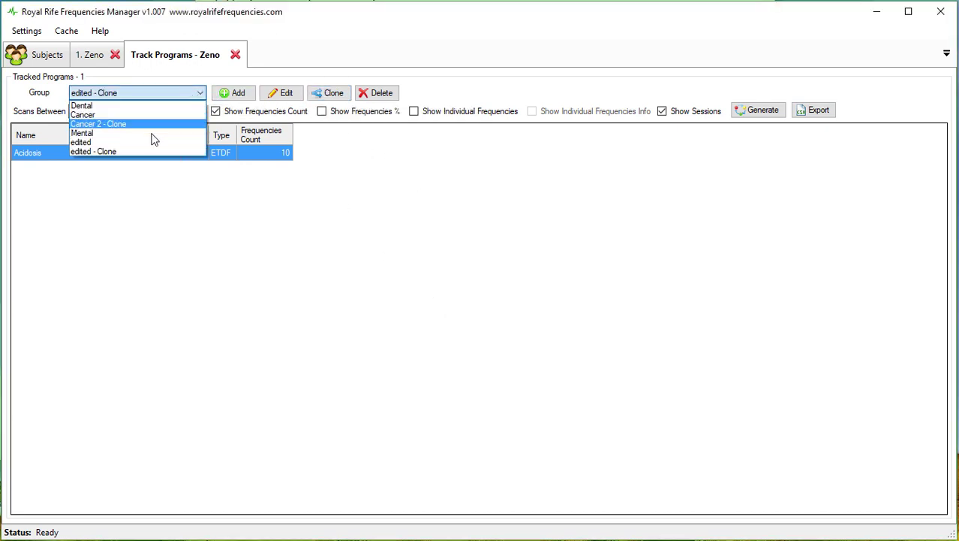
{"action": "left_click", "coordinate": [142, 143]}
Delete the Acidosis program from the "edited - Clone" group
{"action": "left_click", "coordinate": [156, 96]}
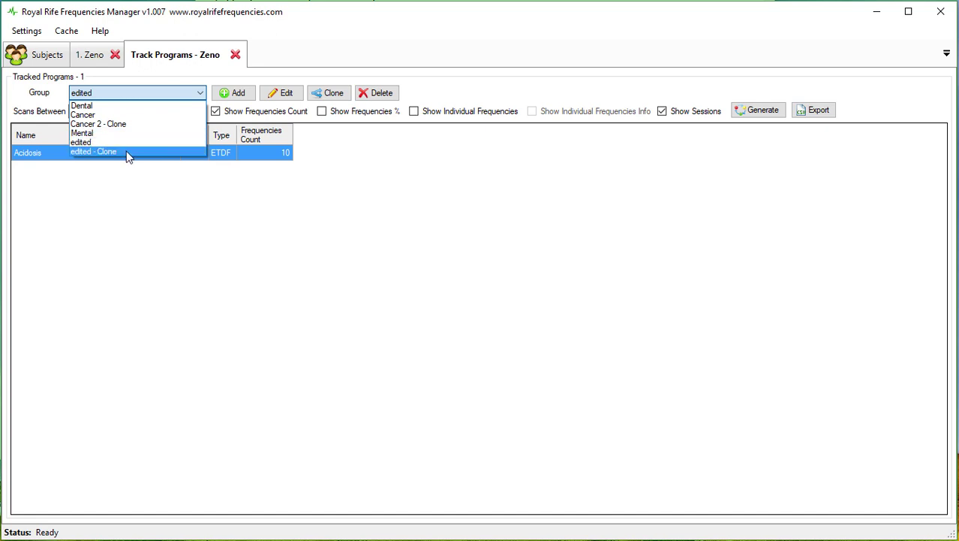
{"action": "left_click", "coordinate": [129, 151]}
{"action": "right_click", "coordinate": [189, 156]}
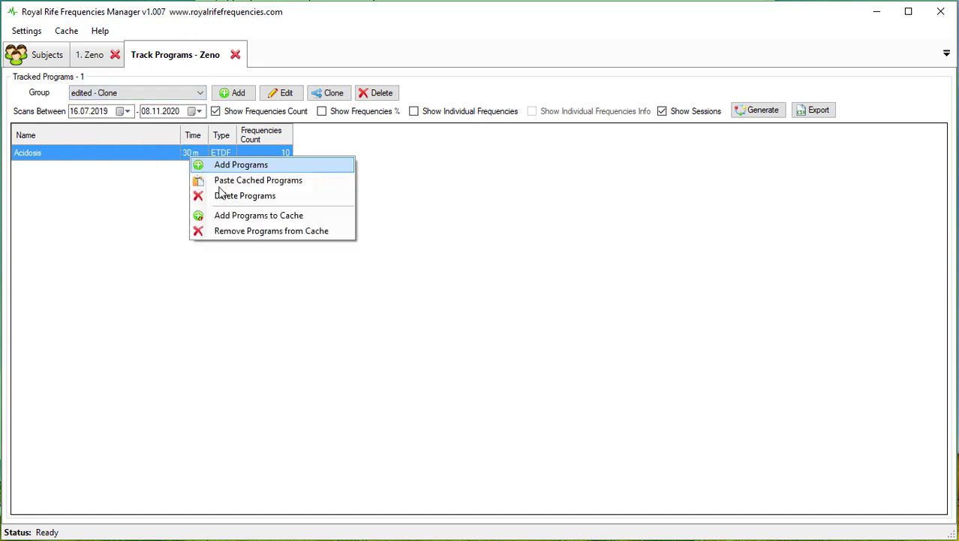
{"action": "left_click", "coordinate": [266, 196]}
{"action": "left_click", "coordinate": [518, 354]}
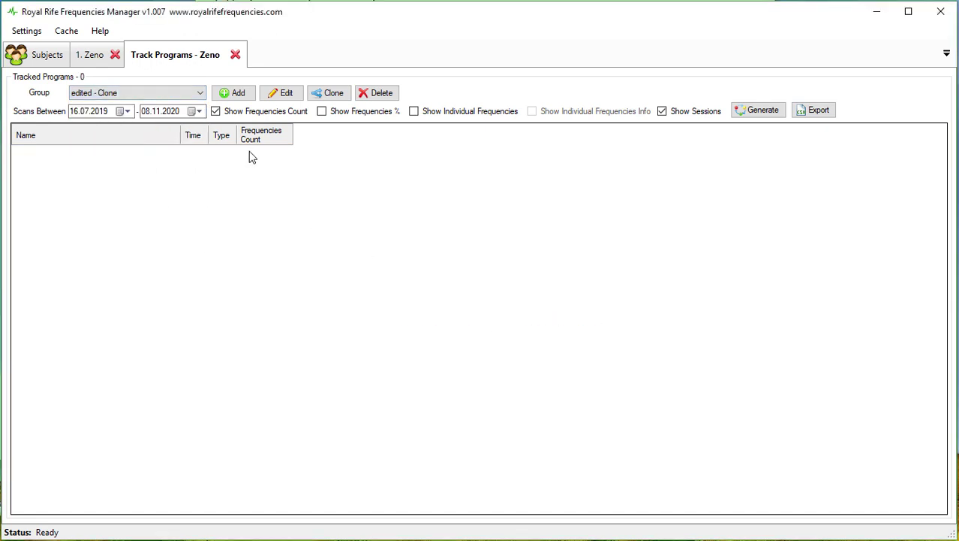
Compare the program lists of the "edited" and "edited - Clone" groups by switching between them
{"action": "left_click", "coordinate": [171, 93]}
{"action": "left_click", "coordinate": [169, 142]}
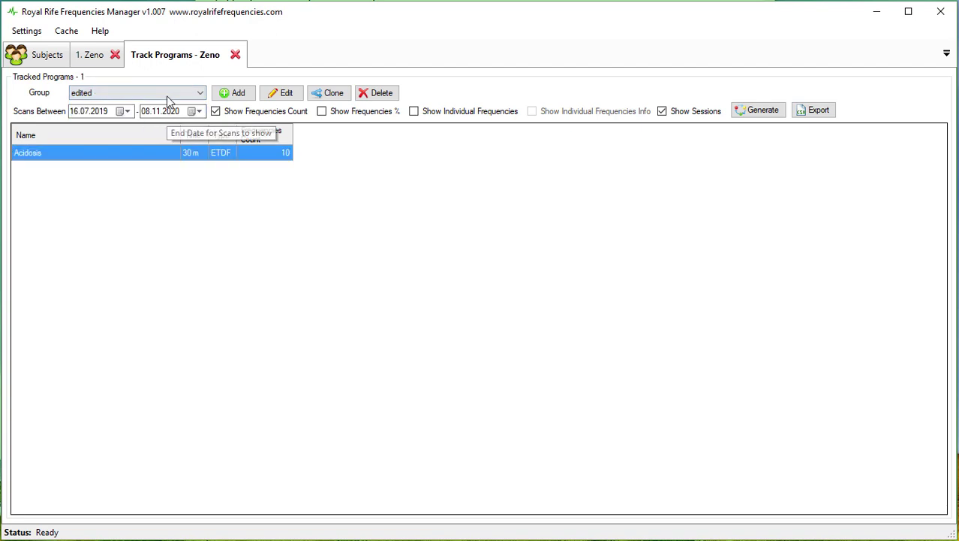
{"action": "left_click", "coordinate": [172, 93]}
{"action": "left_click", "coordinate": [158, 152]}
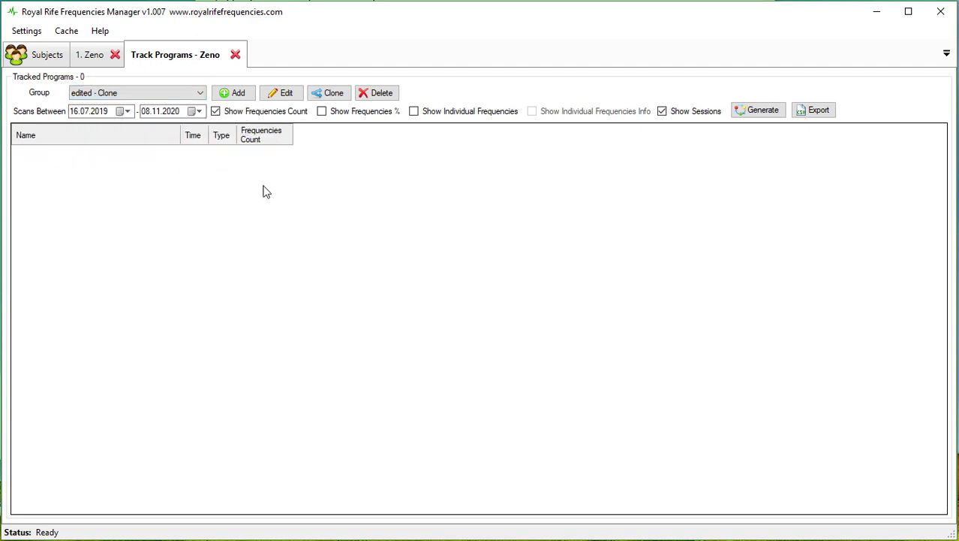
{"action": "left_click", "coordinate": [171, 93]}
{"action": "left_click", "coordinate": [142, 142]}
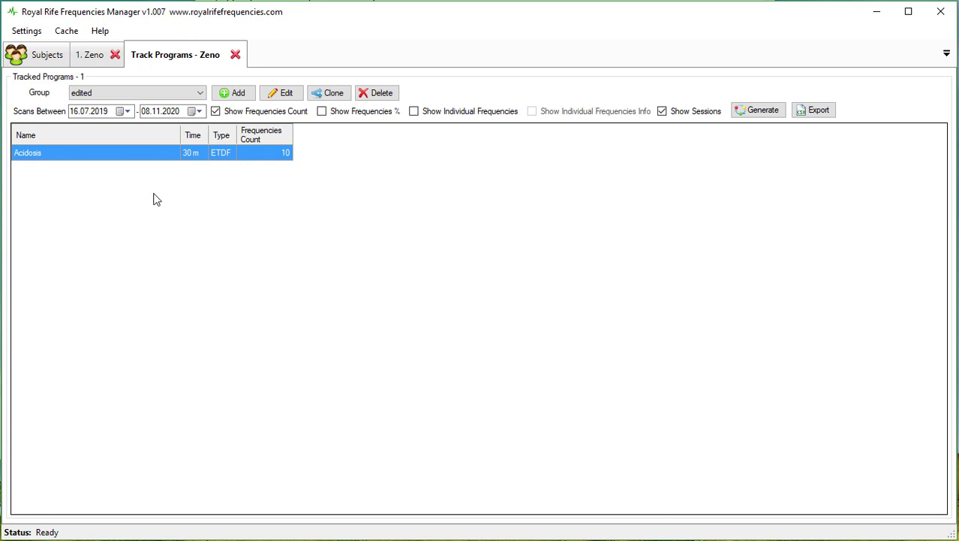
Delete the "edited - Clone" tracked programs group
{"action": "left_click", "coordinate": [188, 93]}
{"action": "left_click", "coordinate": [148, 151]}
{"action": "left_click", "coordinate": [377, 93]}
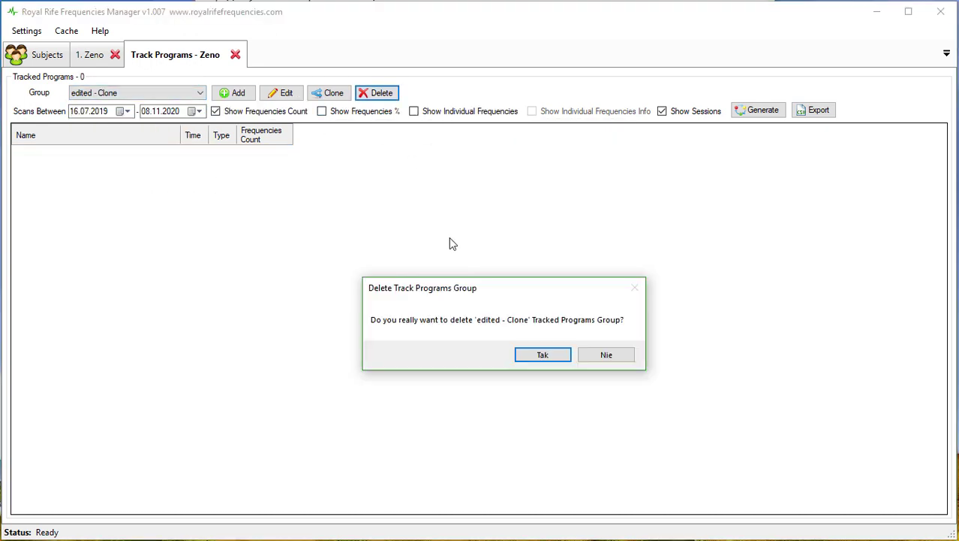
{"action": "left_click", "coordinate": [519, 356]}
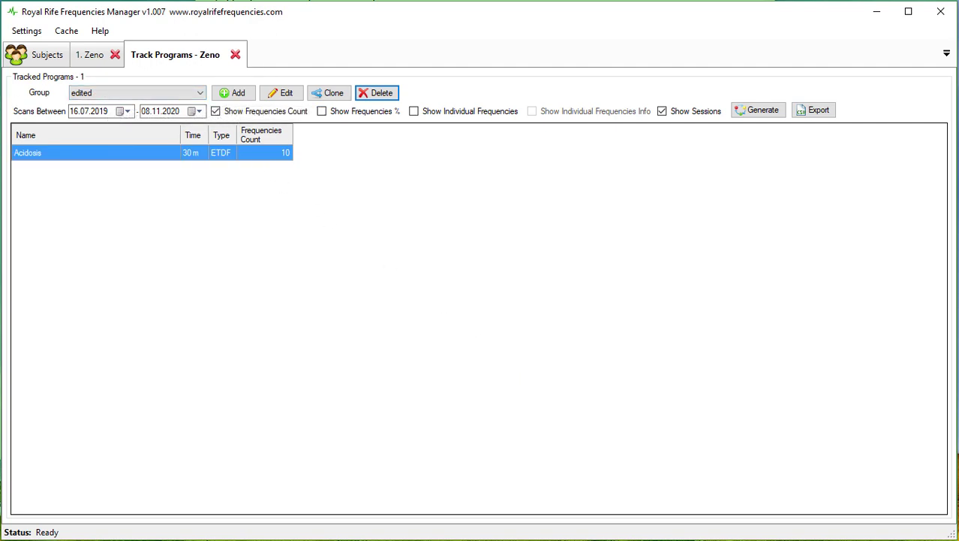
Switch the tracked programs list to the Dental group
{"action": "left_click", "coordinate": [192, 93]}
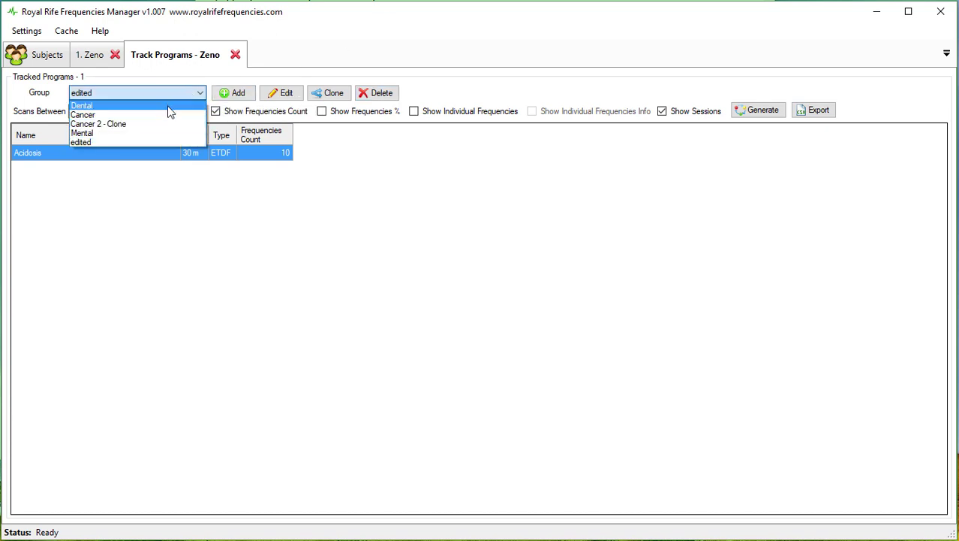
{"action": "left_click", "coordinate": [166, 104]}
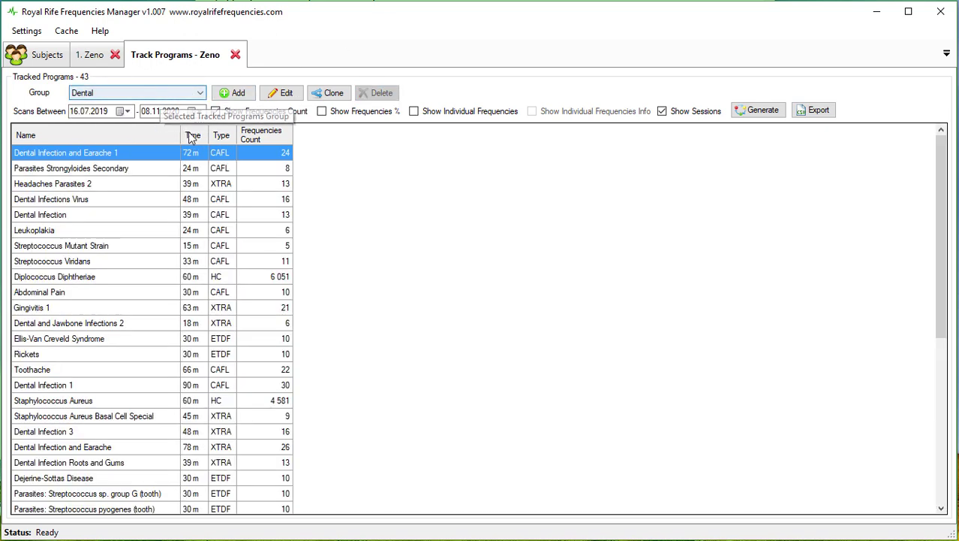
{"action": "left_click", "coordinate": [158, 91]}
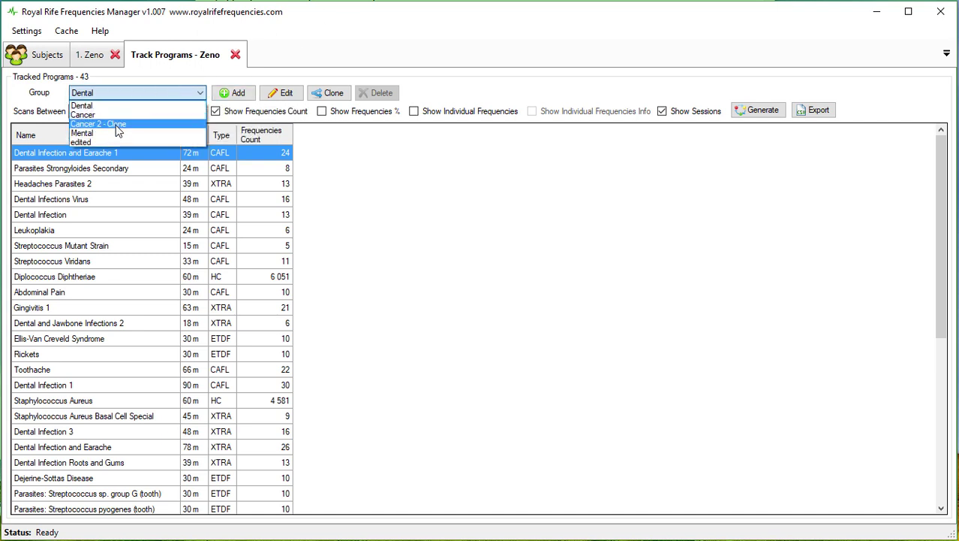
Switch to the release notes text and highlight parts of the v1.007 entry about adding and removing cached programs
{"action": "key", "text": "alt+Tab"}
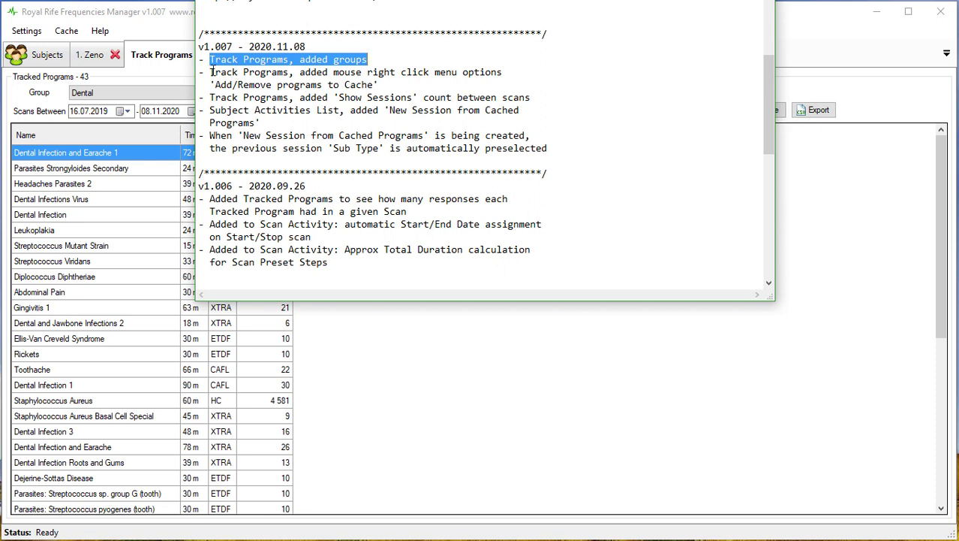
{"action": "left_click_drag", "start_coordinate": [213, 72], "coordinate": [294, 72]}
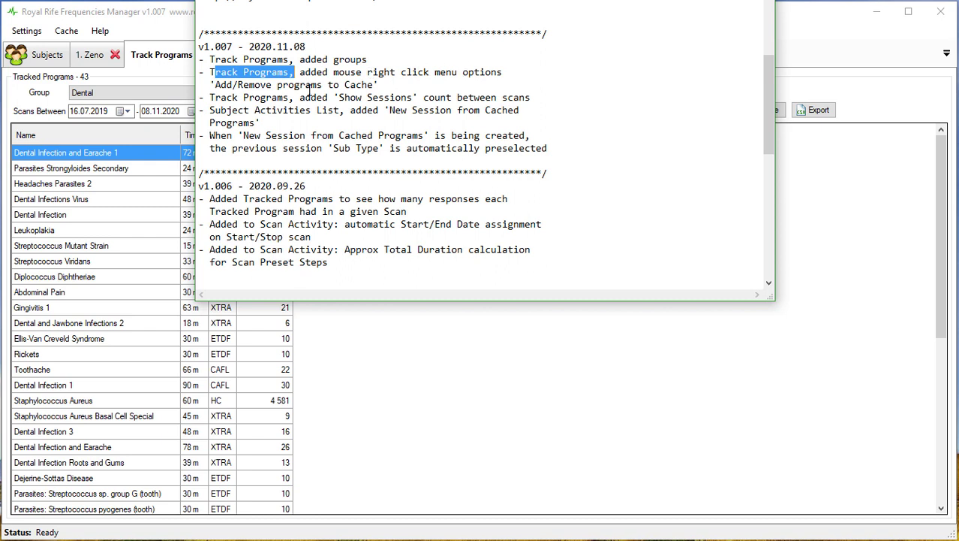
{"action": "left_click_drag", "start_coordinate": [239, 84], "coordinate": [329, 85]}
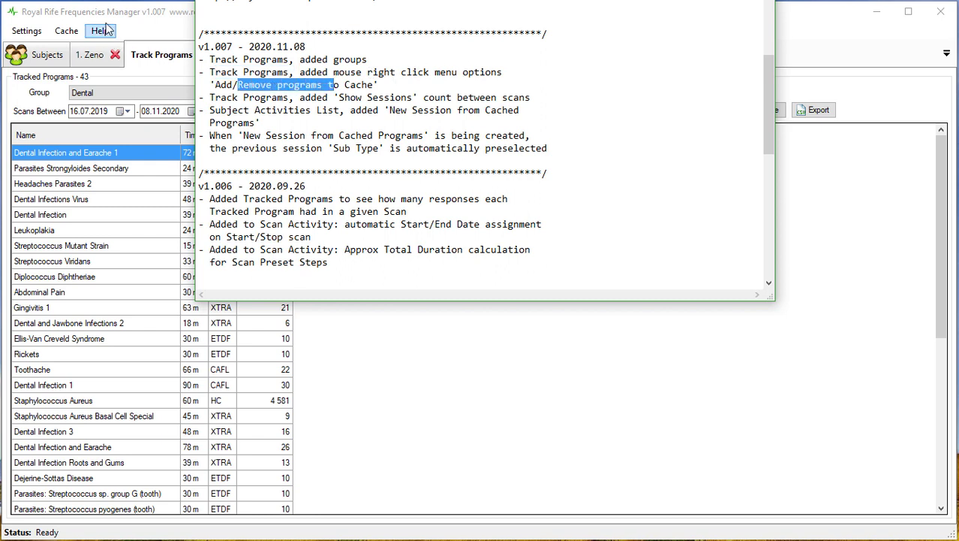
Return to Royal Rife Frequencies Manager and add the Dental programs Parasites Strongyloides Secondary and Headaches Parasites 2 to the cache
{"action": "left_click", "coordinate": [120, 15]}
{"action": "left_click", "coordinate": [167, 188]}
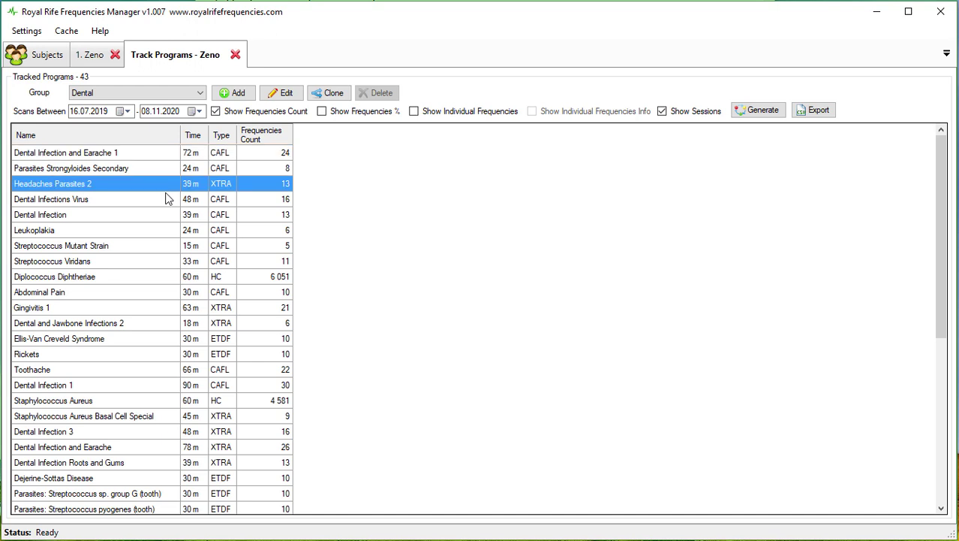
{"action": "left_click", "coordinate": [148, 172], "text": "ctrl"}
{"action": "right_click", "coordinate": [148, 171]}
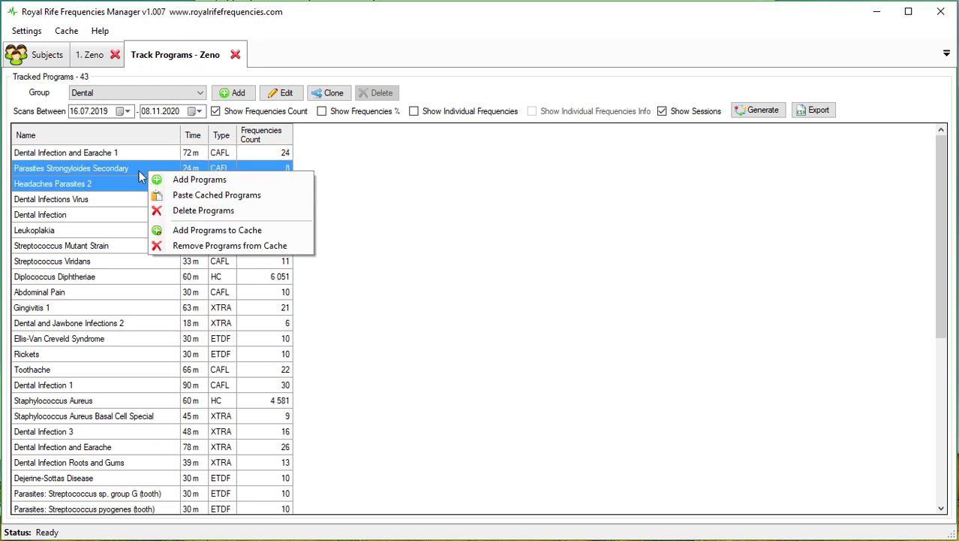
{"action": "left_click", "coordinate": [218, 233]}
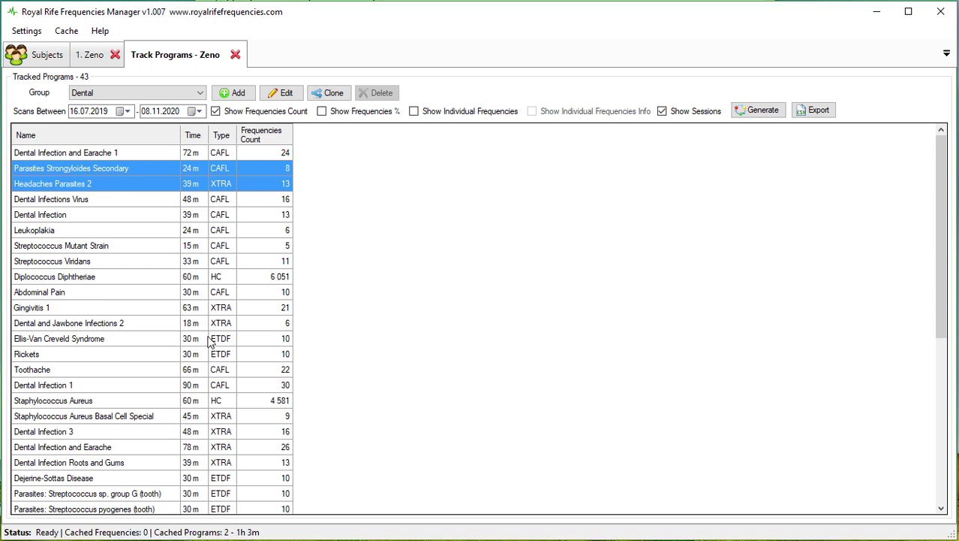
{"action": "left_click", "coordinate": [197, 246]}
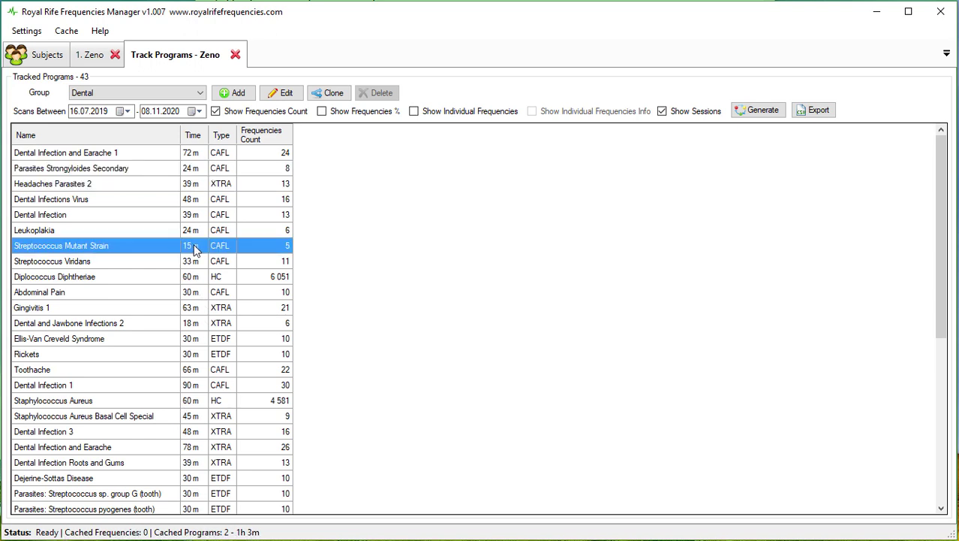
Add the Leukoplakia program from the Dental group to the cache
{"action": "left_click", "coordinate": [169, 231]}
{"action": "right_click", "coordinate": [169, 231]}
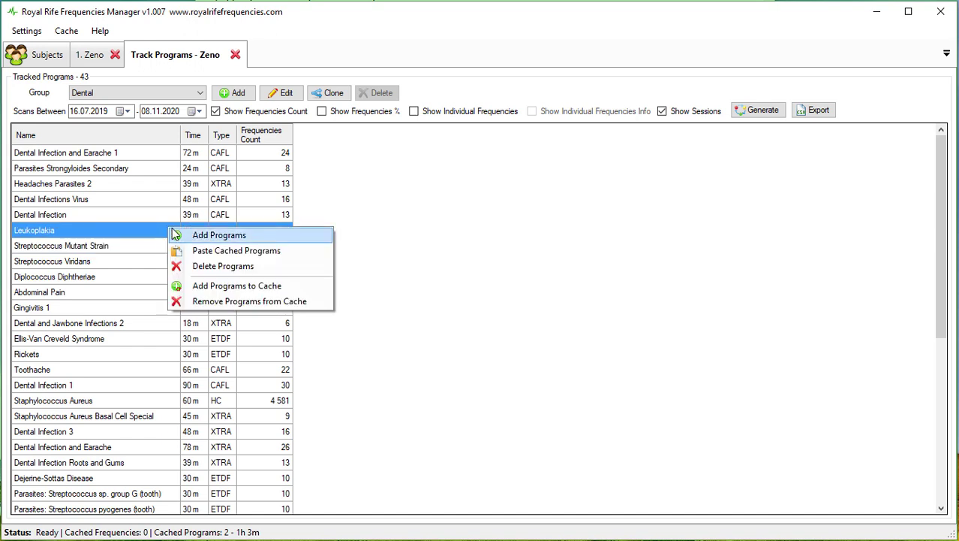
{"action": "left_click", "coordinate": [222, 285]}
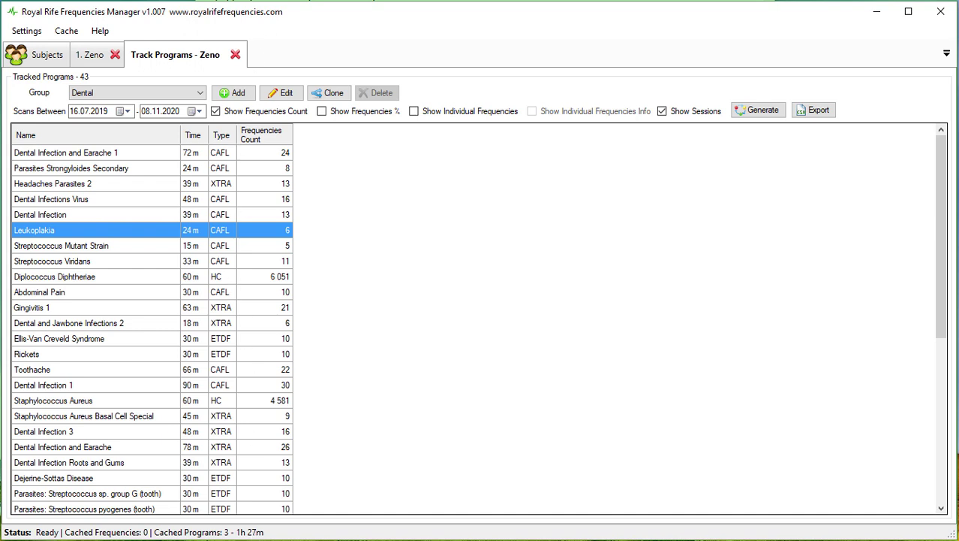
Switch to the release notes text and highlight the v1.007 line about the 'Show Sessions' count between scans
{"action": "key", "text": "alt+Tab"}
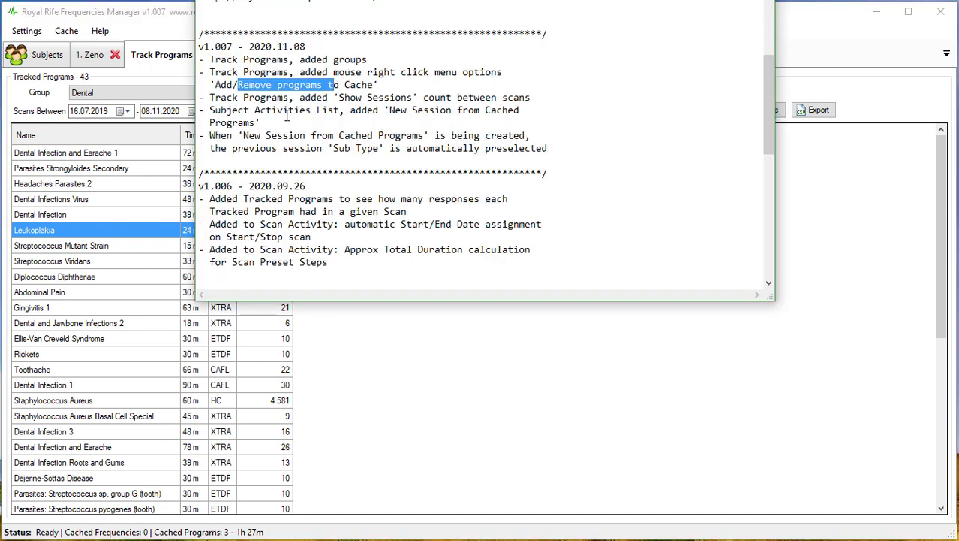
{"action": "left_click_drag", "start_coordinate": [211, 99], "coordinate": [526, 97]}
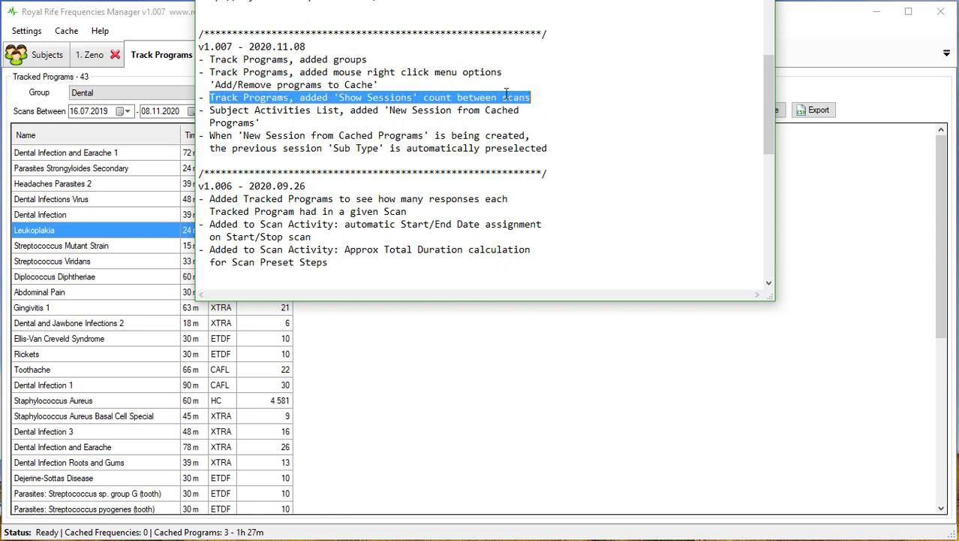
Return to Royal Rife Frequencies Manager, generate the Dental tracking table with sessions, and review it sorted by S5 Count in descending order
{"action": "left_click", "coordinate": [152, 21]}
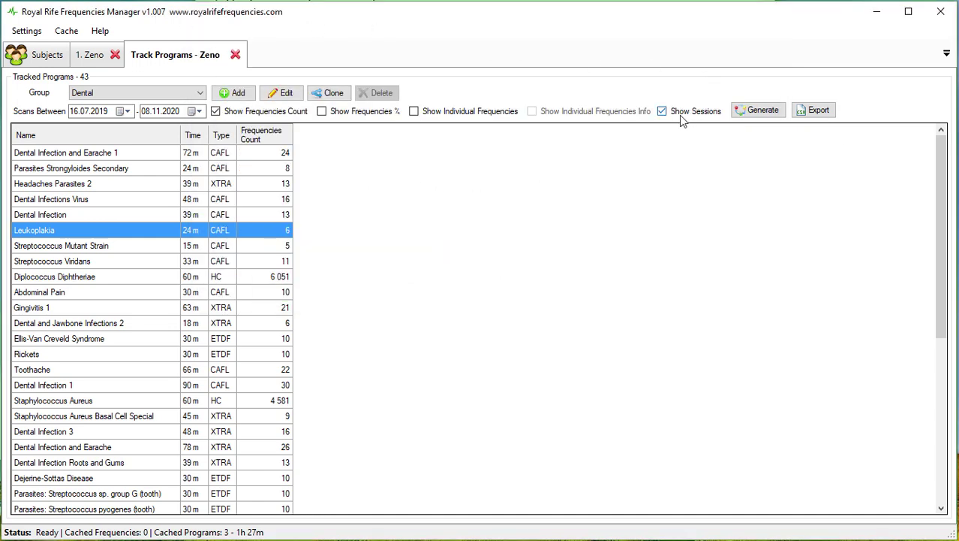
{"action": "left_click", "coordinate": [761, 113]}
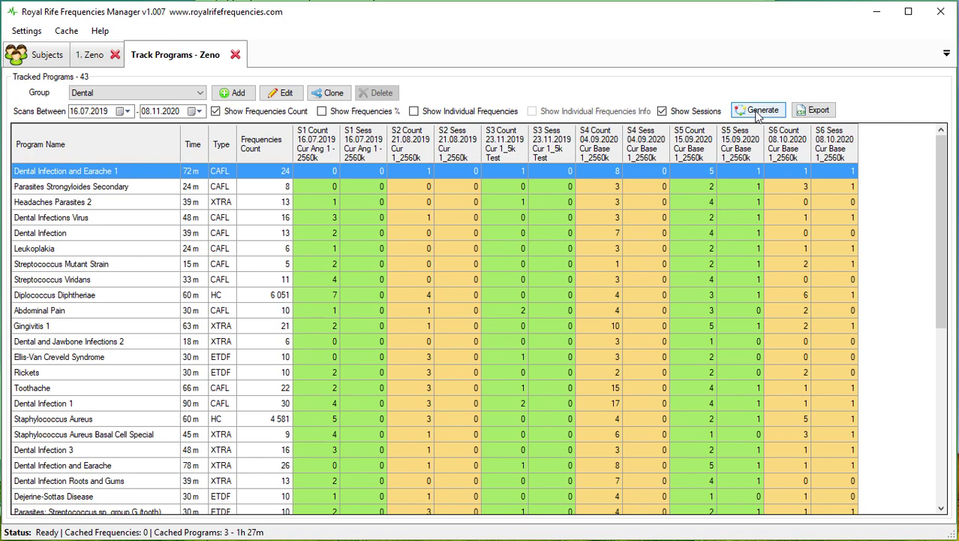
{"action": "left_click", "coordinate": [700, 150]}
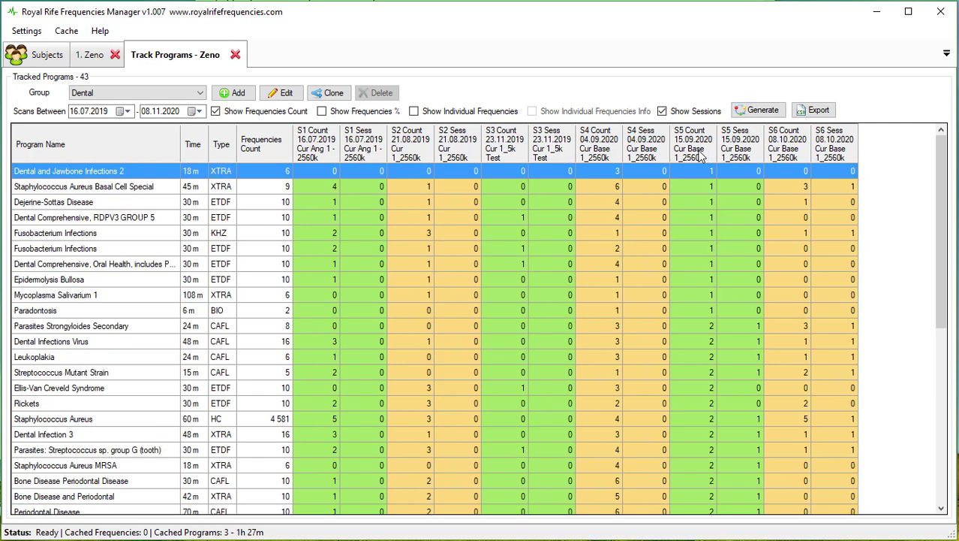
{"action": "left_click", "coordinate": [701, 150]}
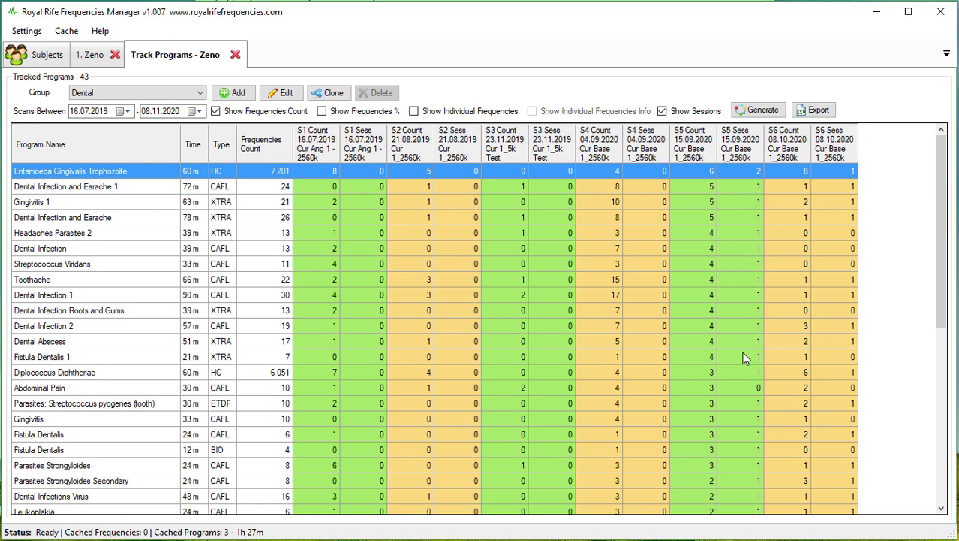
{"action": "left_click", "coordinate": [747, 184]}
{"action": "left_click", "coordinate": [747, 170]}
{"action": "scroll", "coordinate": [743, 327], "scroll_direction": "down", "scroll_amount": 7}
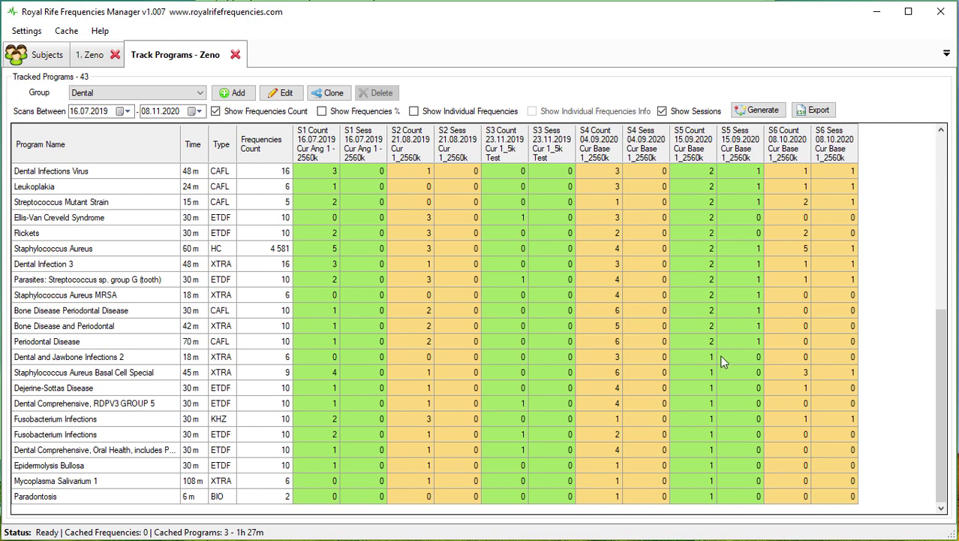
{"action": "left_click", "coordinate": [703, 358]}
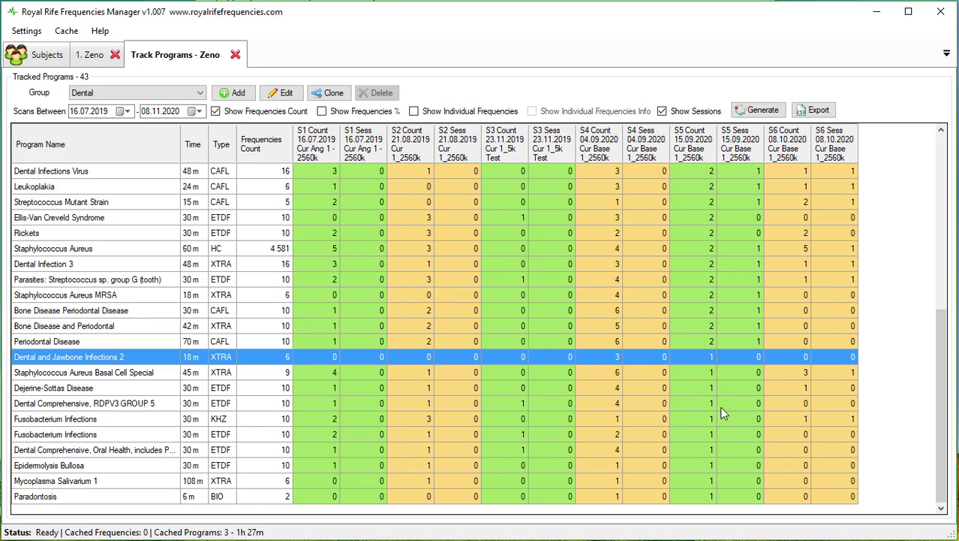
Sort the tracking table by S6 Count in descending order and review the S6 response and session counts
{"action": "left_click", "coordinate": [789, 147]}
{"action": "left_click", "coordinate": [788, 146]}
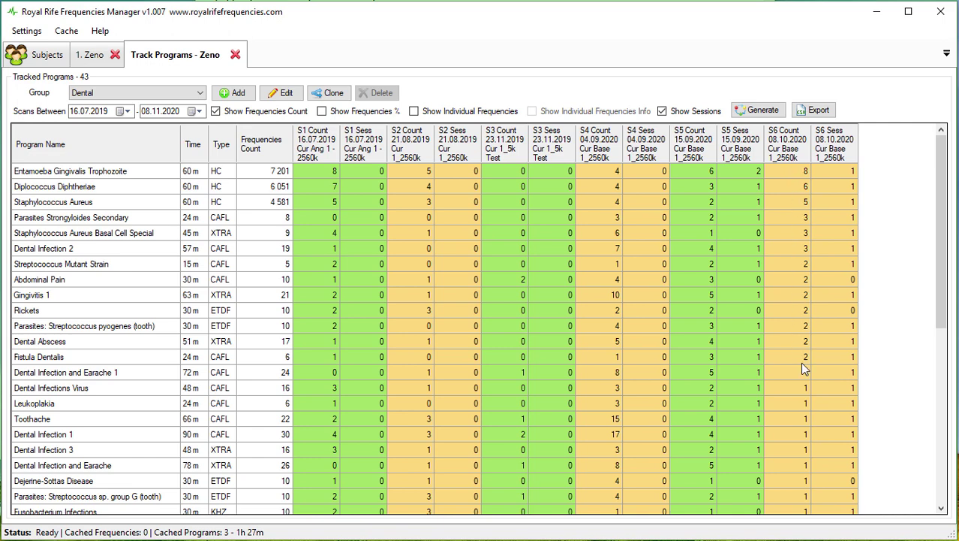
{"action": "scroll", "coordinate": [800, 379], "scroll_direction": "down", "scroll_amount": 3}
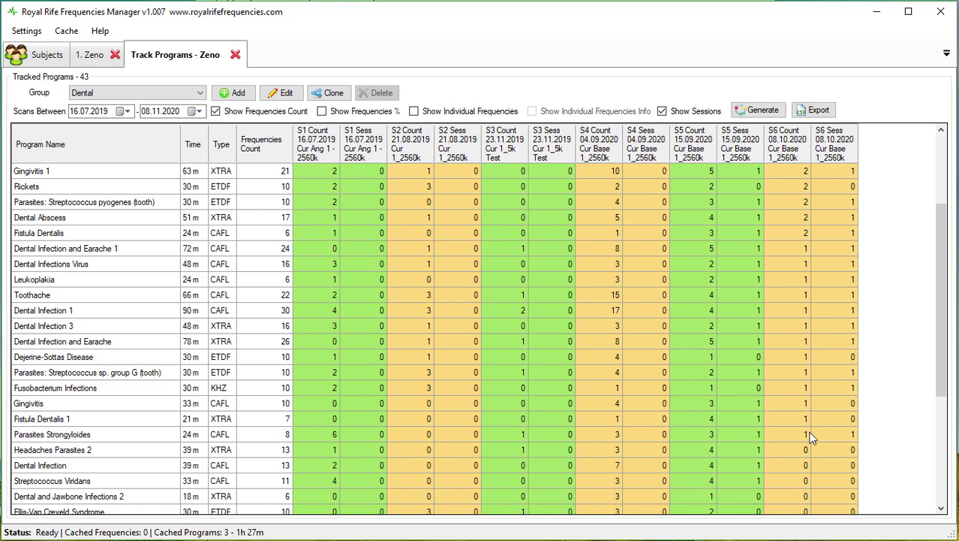
{"action": "scroll", "coordinate": [799, 387], "scroll_direction": "down", "scroll_amount": 4}
{"action": "left_click", "coordinate": [799, 387]}
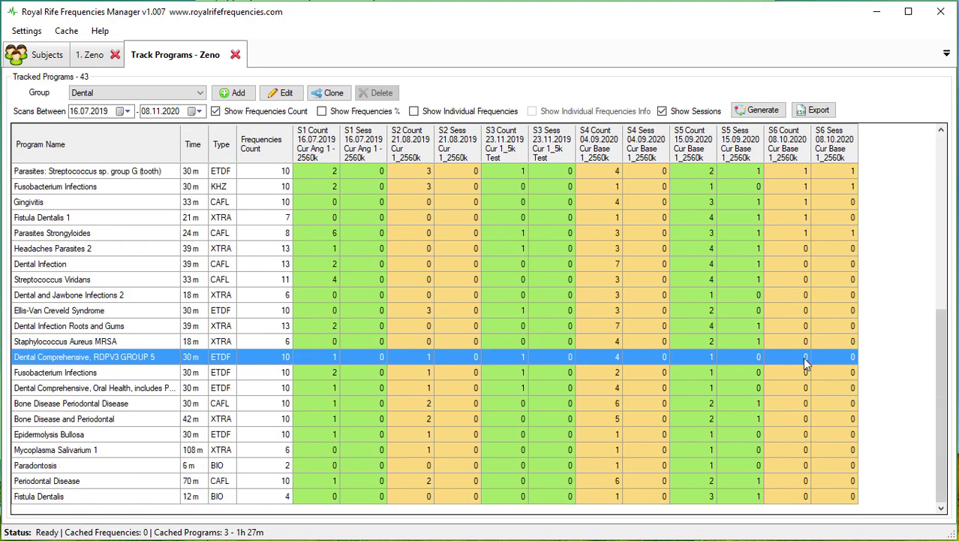
{"action": "scroll", "coordinate": [788, 357], "scroll_direction": "up", "scroll_amount": 7}
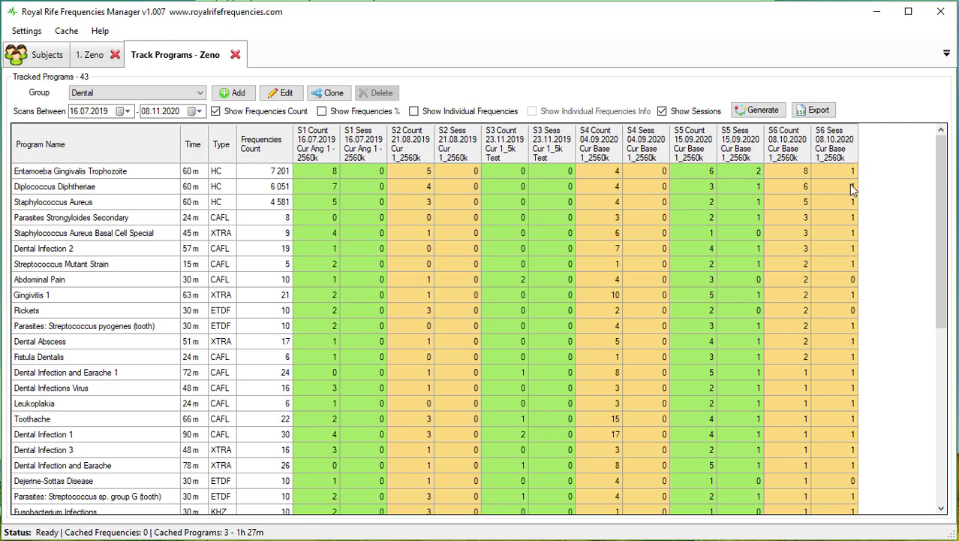
{"action": "left_click", "coordinate": [847, 283]}
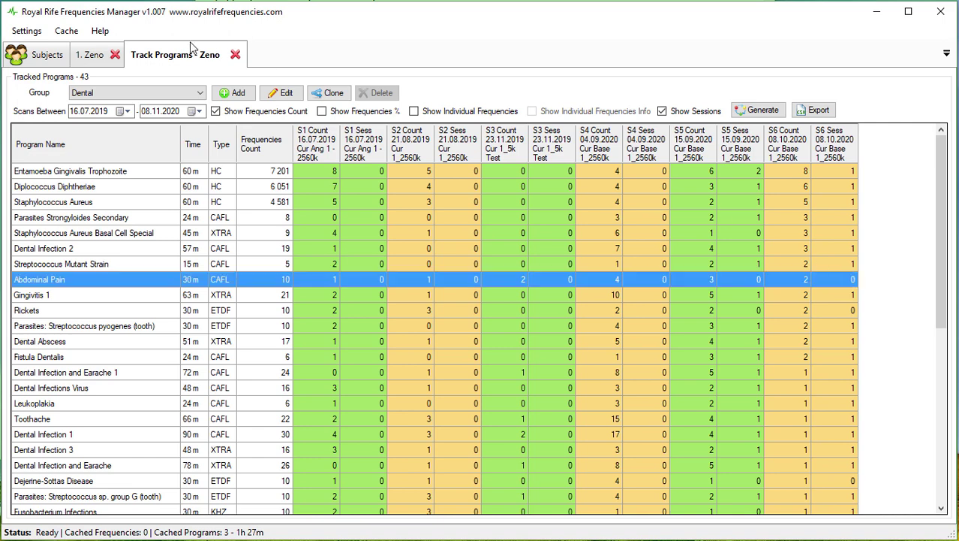
Clear all cached programs
{"action": "left_click", "coordinate": [68, 33]}
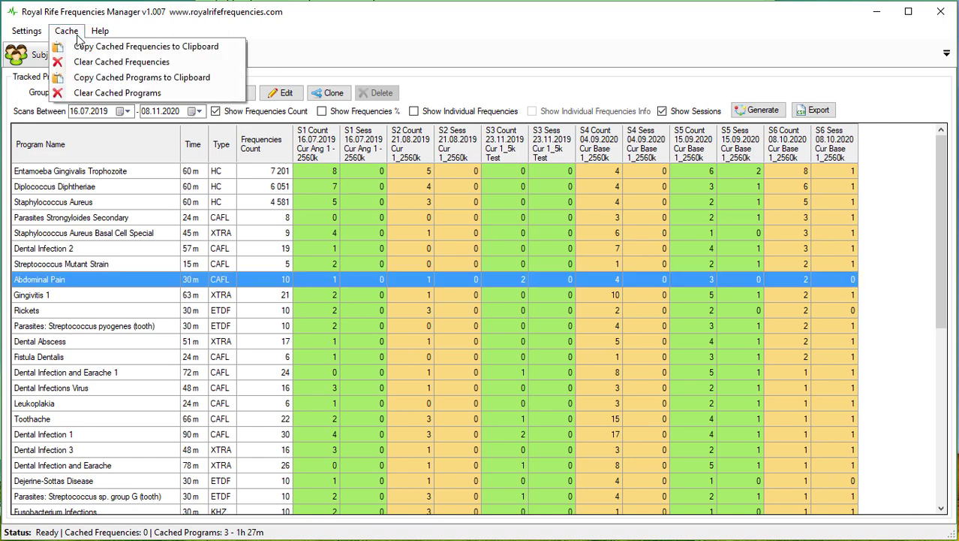
{"action": "left_click", "coordinate": [111, 92]}
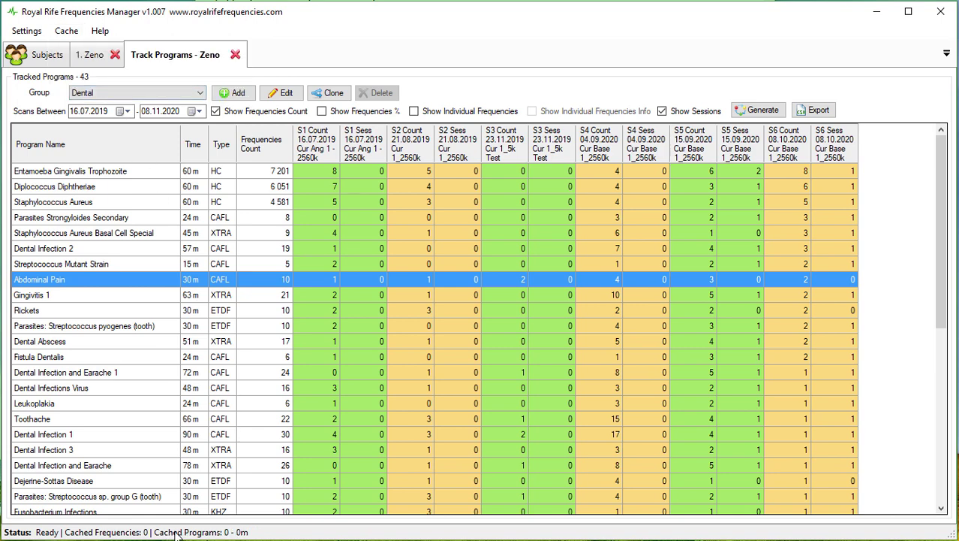
{"action": "left_click", "coordinate": [67, 34]}
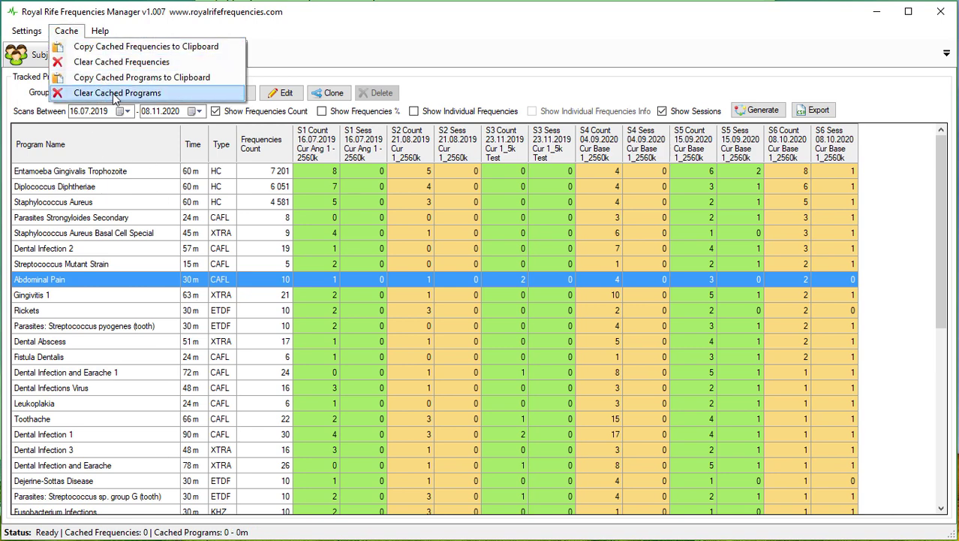
{"action": "left_click", "coordinate": [115, 93]}
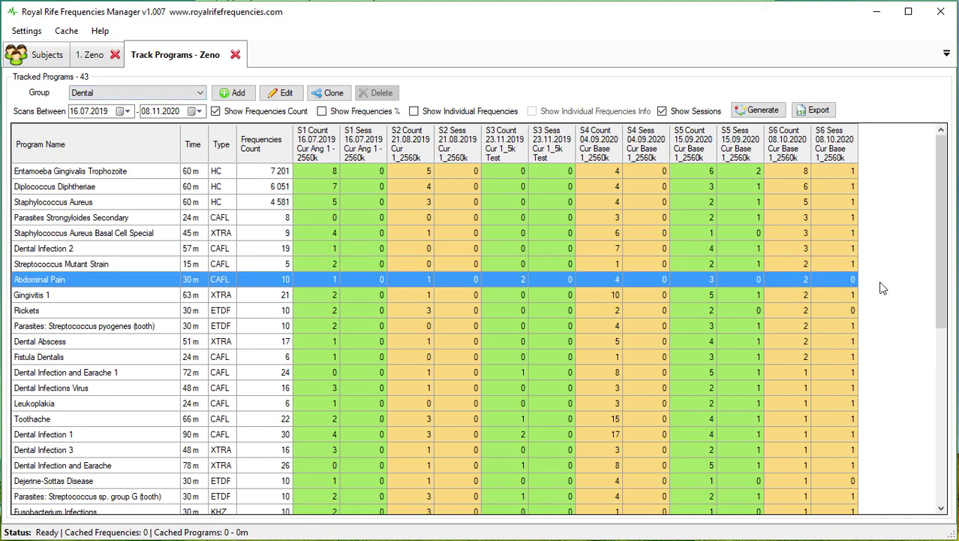
Add the Abdominal Pain, Rickets and Dejerine-Sottas Disease programs to the cache
{"action": "right_click", "coordinate": [843, 284]}
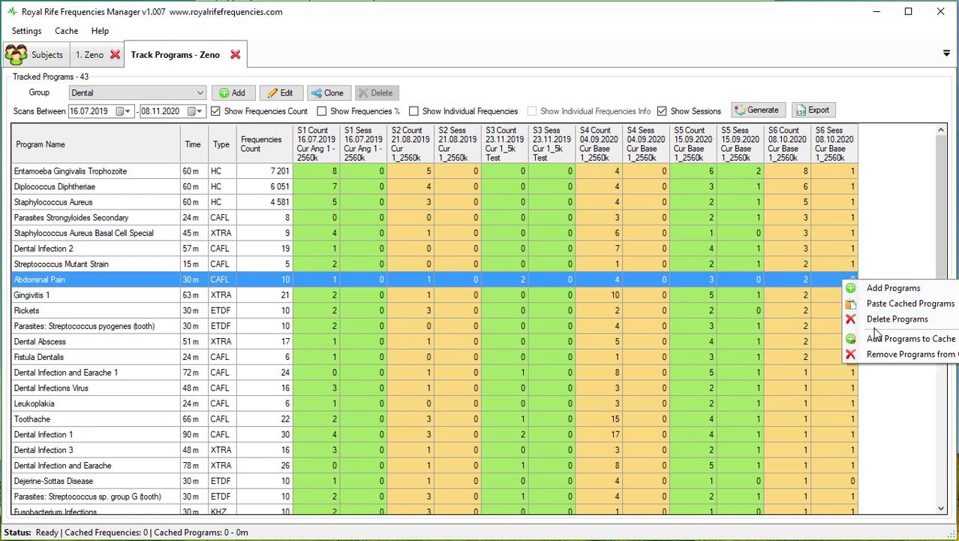
{"action": "left_click", "coordinate": [917, 343]}
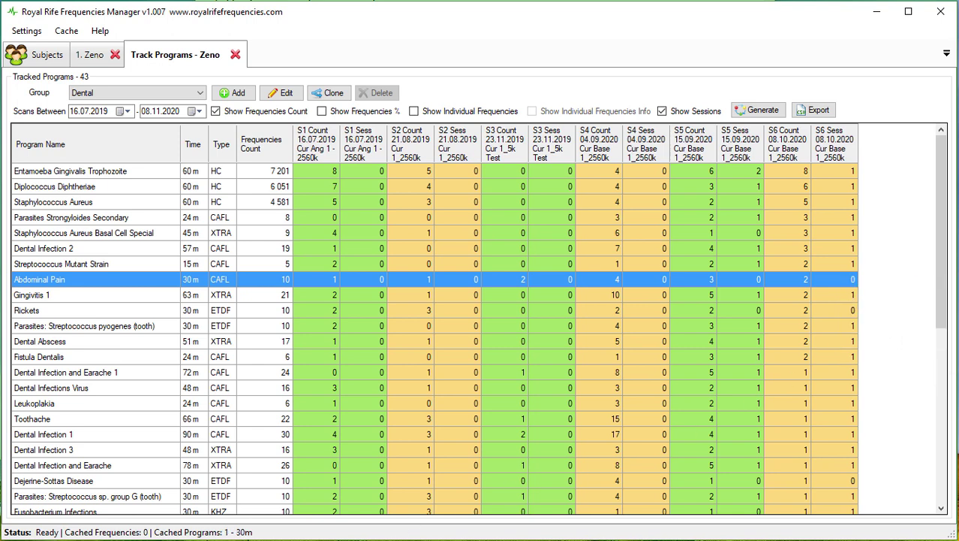
{"action": "left_click", "coordinate": [845, 311]}
{"action": "right_click", "coordinate": [845, 313]}
{"action": "left_click", "coordinate": [884, 374]}
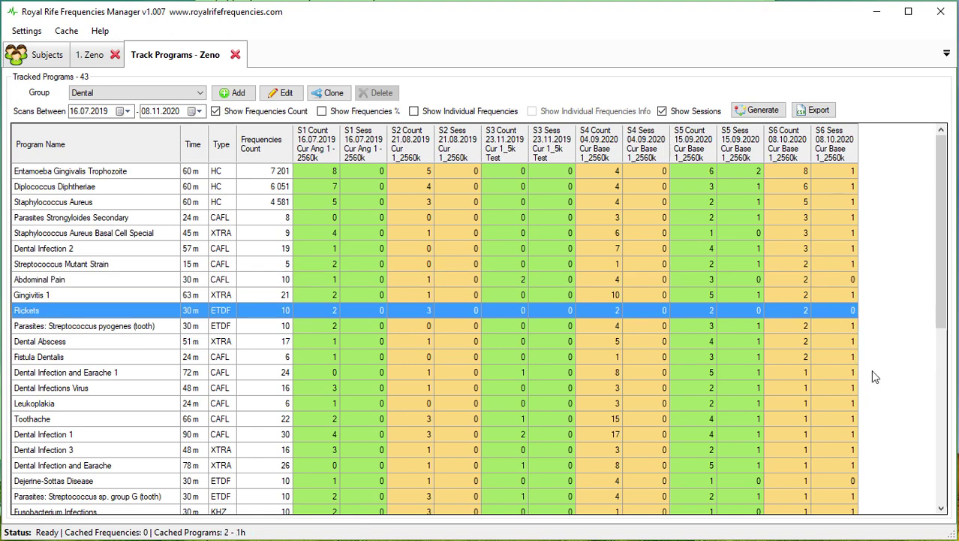
{"action": "scroll", "coordinate": [833, 342], "scroll_direction": "down", "scroll_amount": 3}
{"action": "left_click", "coordinate": [832, 358]}
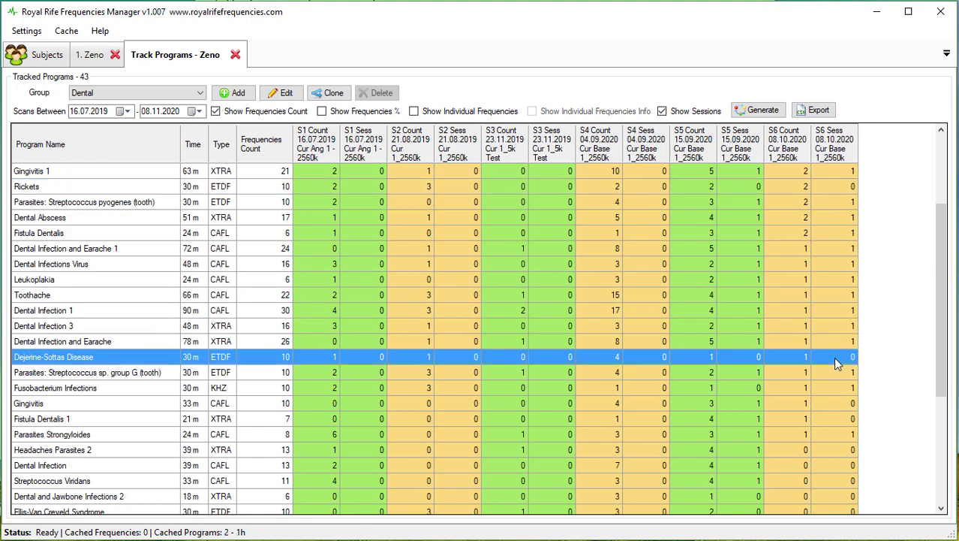
{"action": "right_click", "coordinate": [833, 358]}
{"action": "left_click", "coordinate": [864, 417]}
{"action": "scroll", "coordinate": [835, 304], "scroll_direction": "up", "scroll_amount": 3}
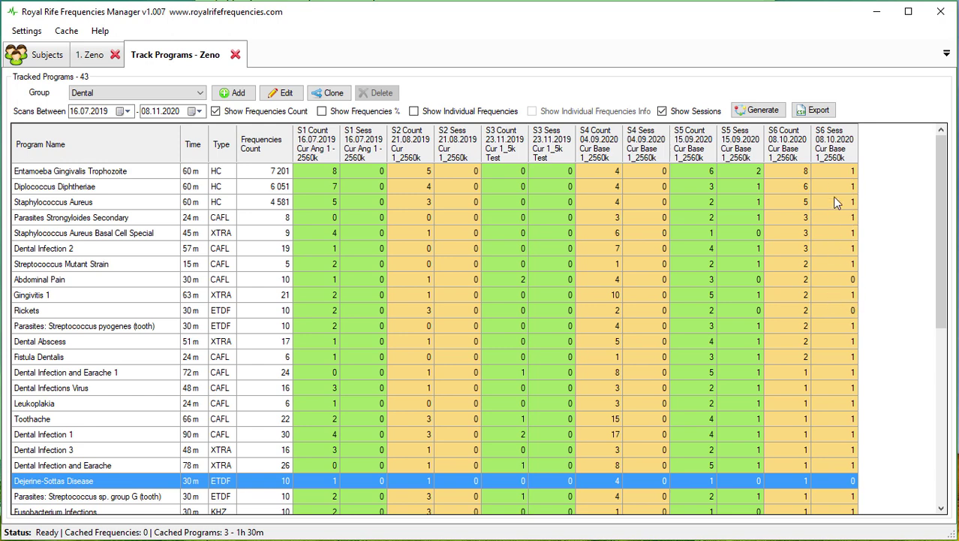
Add the Entamoeba Gingivalis Trophozoite and Diplococcus Diphtheriae programs to the cache
{"action": "left_click", "coordinate": [837, 171]}
{"action": "right_click", "coordinate": [837, 171]}
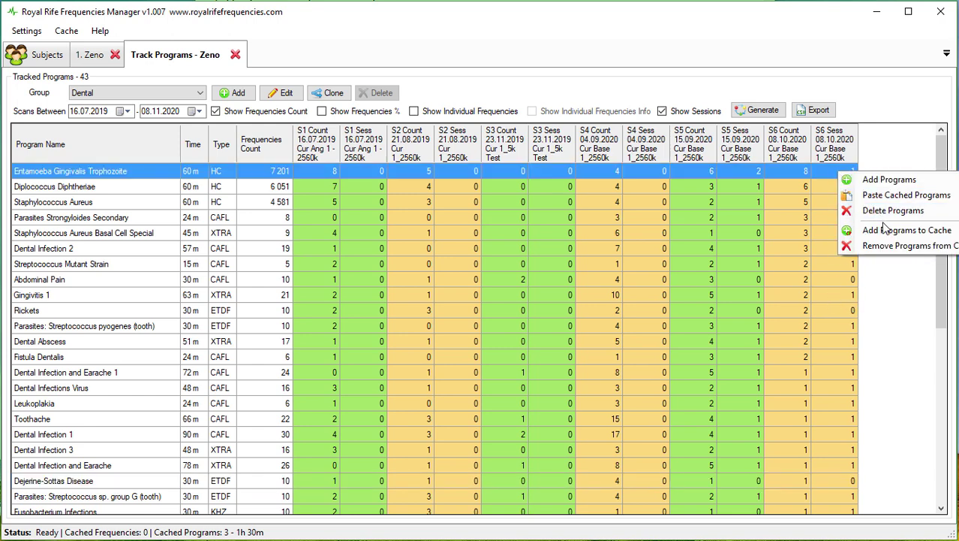
{"action": "left_click", "coordinate": [884, 231]}
{"action": "left_click", "coordinate": [844, 186]}
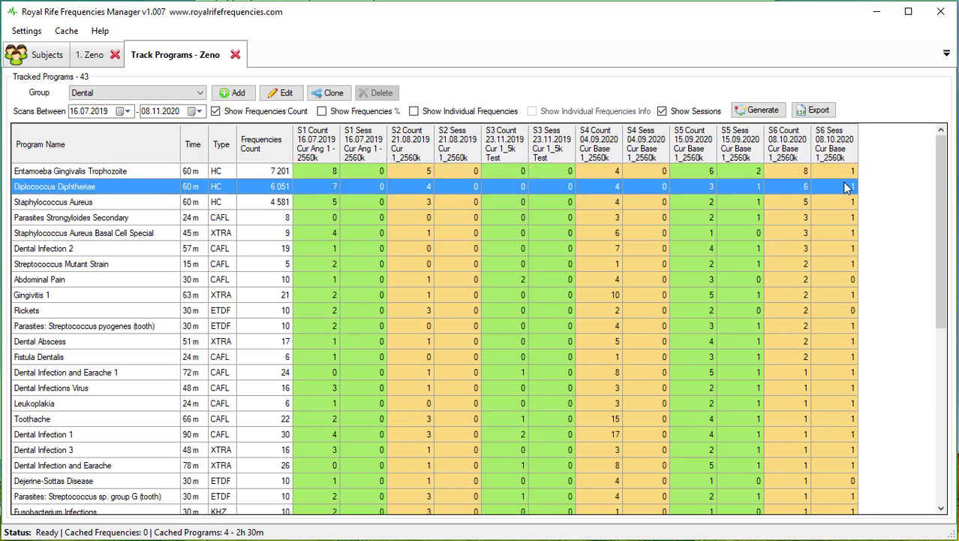
{"action": "right_click", "coordinate": [844, 185]}
{"action": "left_click", "coordinate": [885, 242]}
Switch to the release notes text and highlight the start of the v1.007 line about 'New Session from Cached Programs'
{"action": "key", "text": "alt+Tab"}
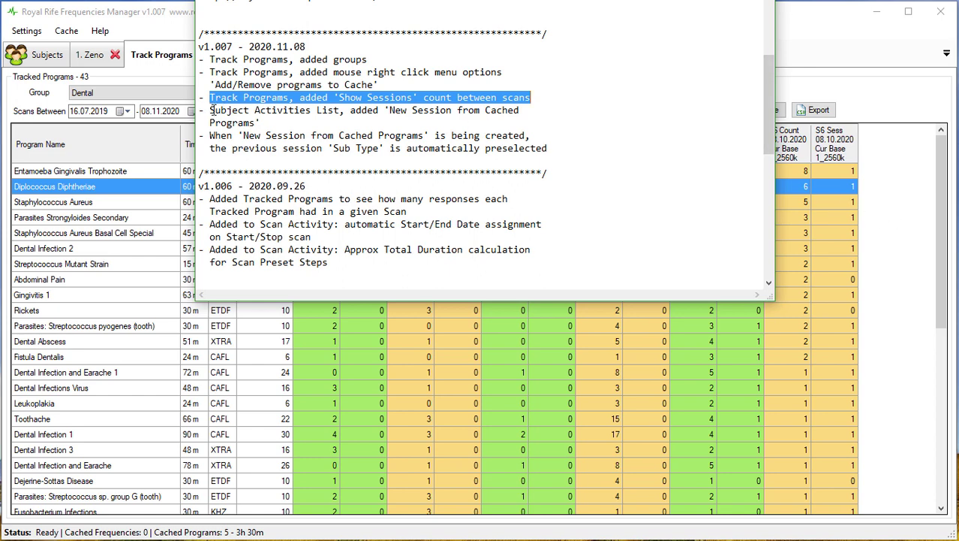
{"action": "left_click_drag", "start_coordinate": [210, 110], "coordinate": [261, 110]}
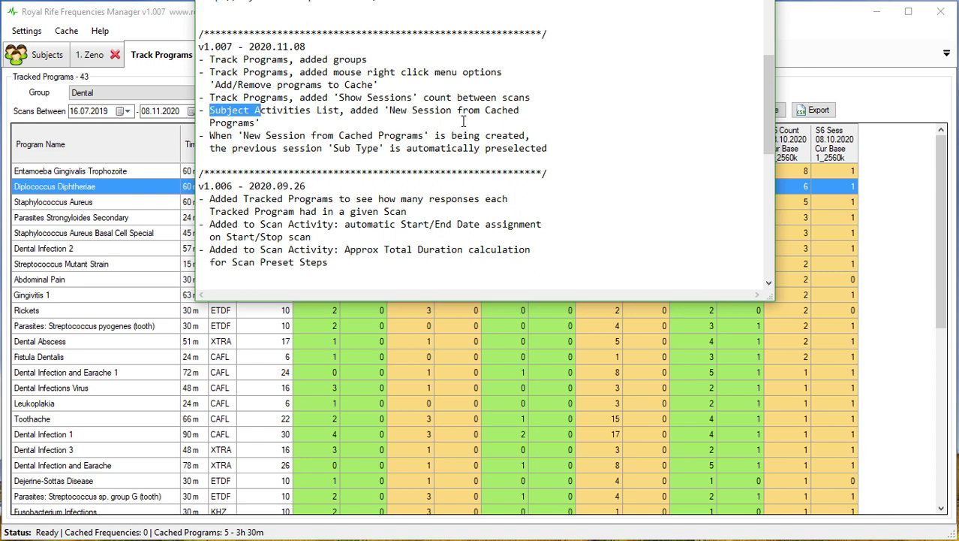
Return to the subject's activities list and start a new session from the cached programs
{"action": "left_click", "coordinate": [118, 15]}
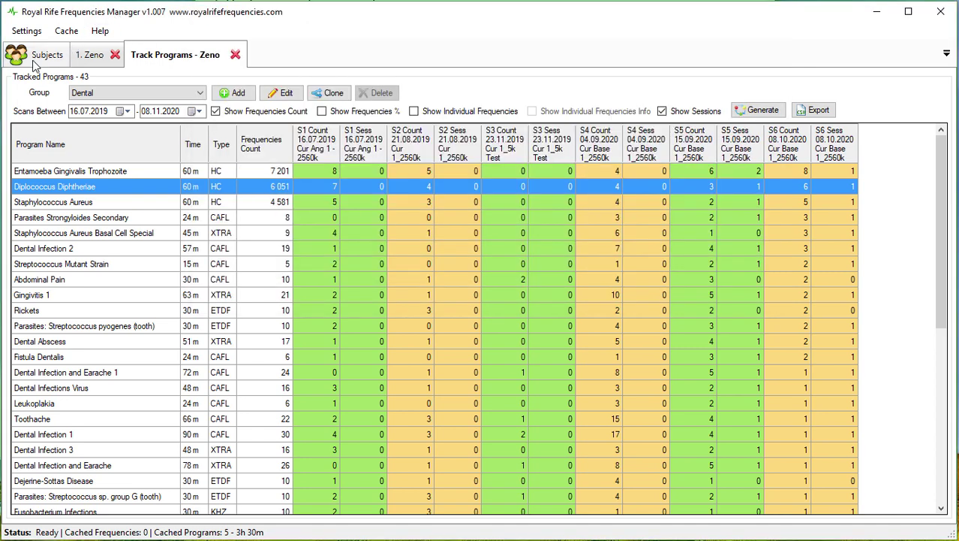
{"action": "left_click", "coordinate": [79, 65]}
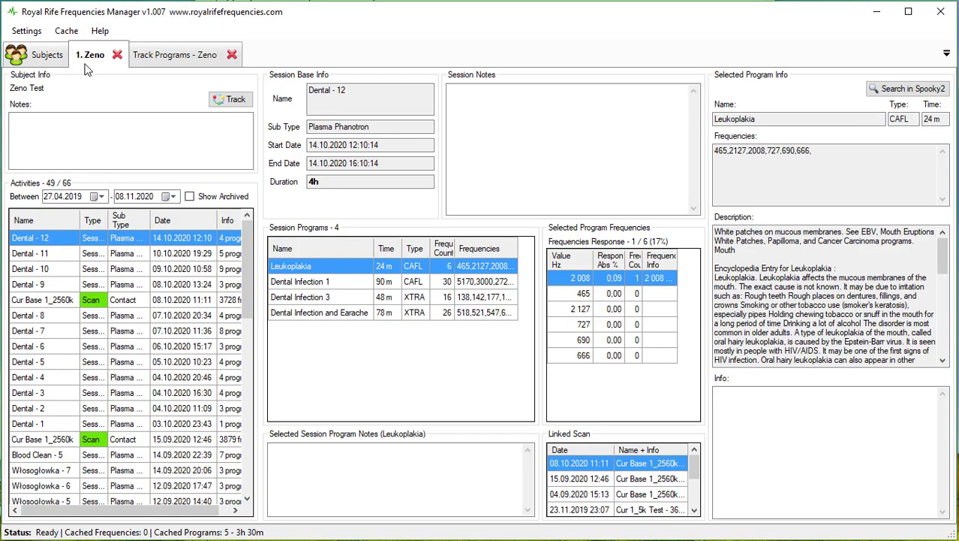
{"action": "right_click", "coordinate": [106, 239]}
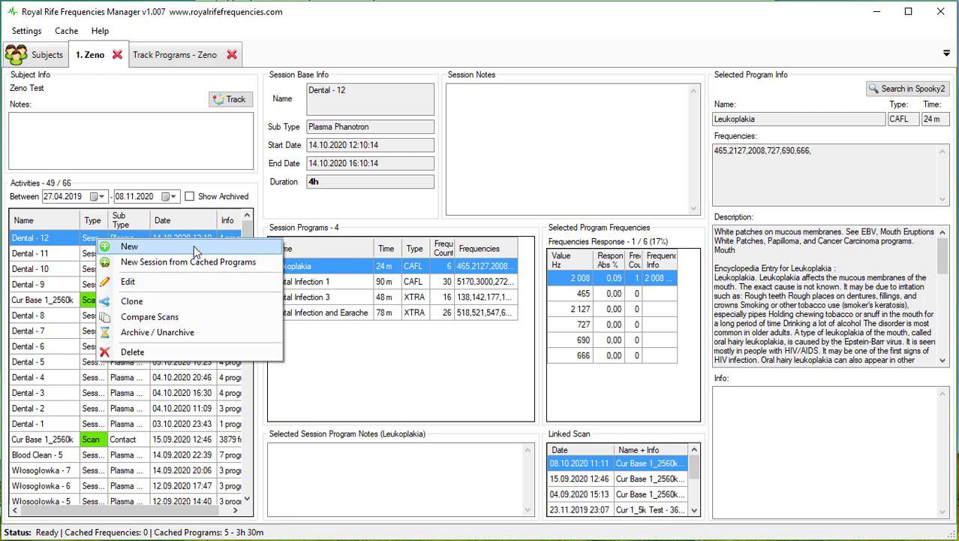
{"action": "left_click", "coordinate": [186, 60]}
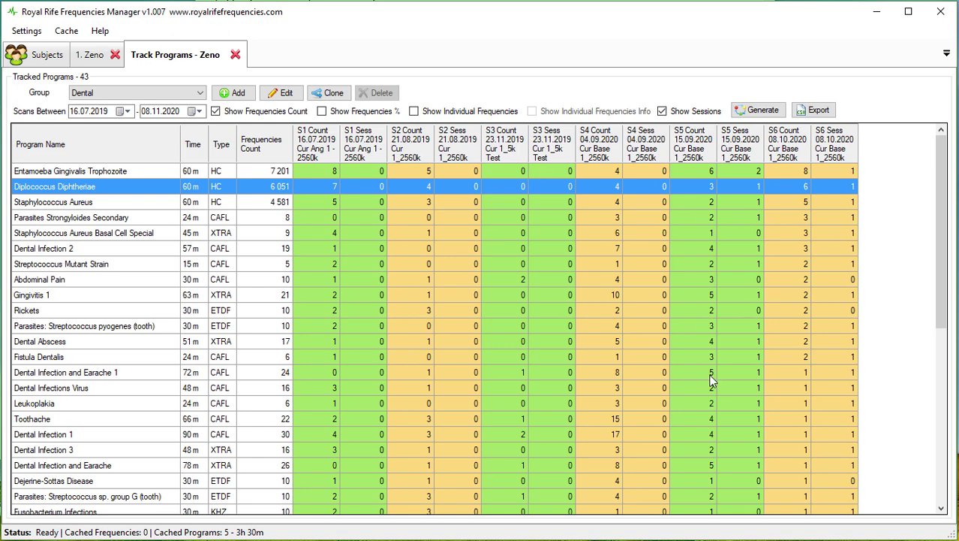
{"action": "left_click", "coordinate": [90, 56]}
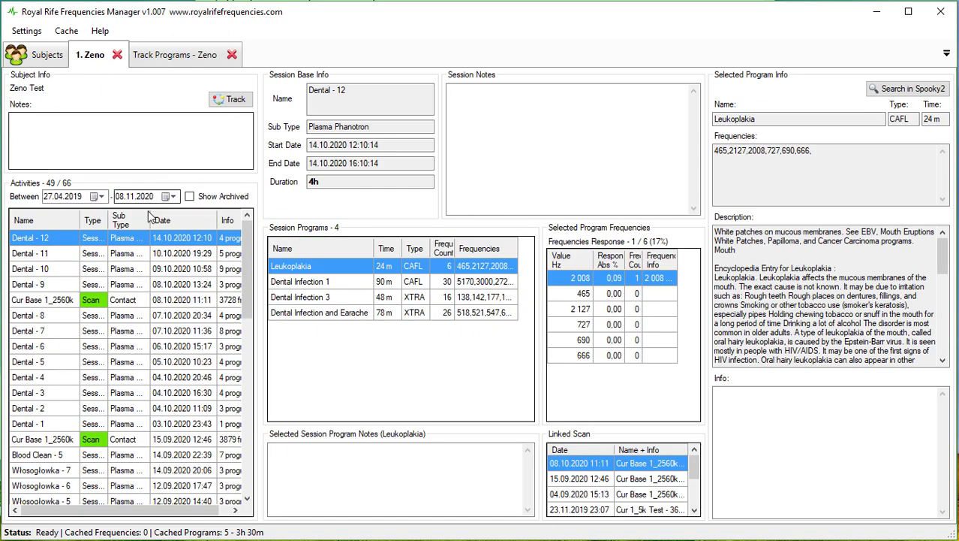
{"action": "right_click", "coordinate": [129, 239]}
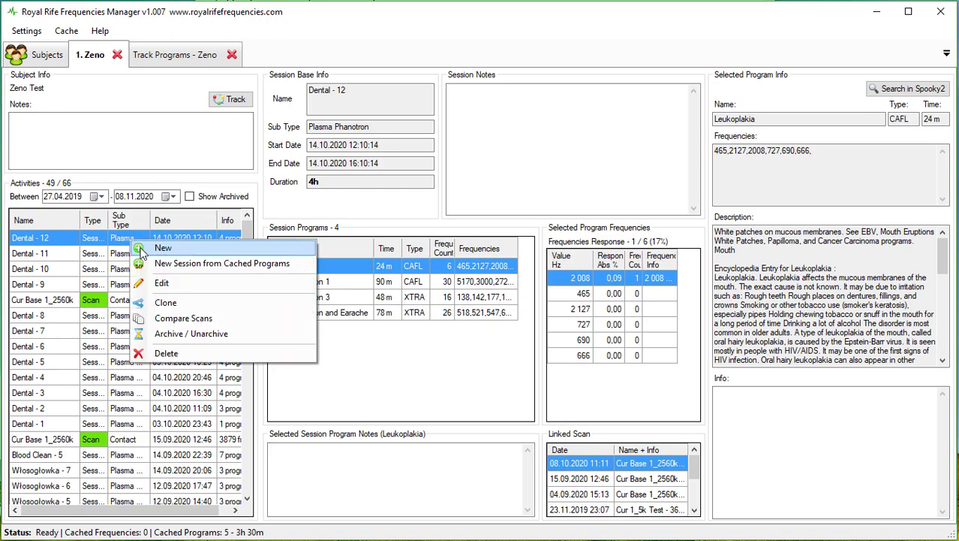
{"action": "left_click", "coordinate": [185, 264]}
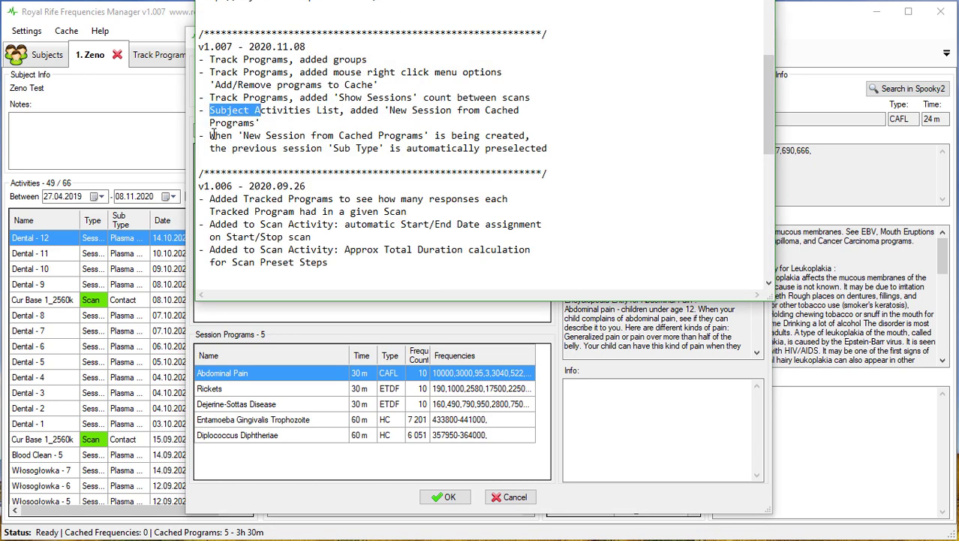
Highlight the release note about the preselected previous 'Sub Type', and save the new Dental - 13 session with sub type Plasma Phanotron
{"action": "left_click_drag", "start_coordinate": [215, 136], "coordinate": [434, 136]}
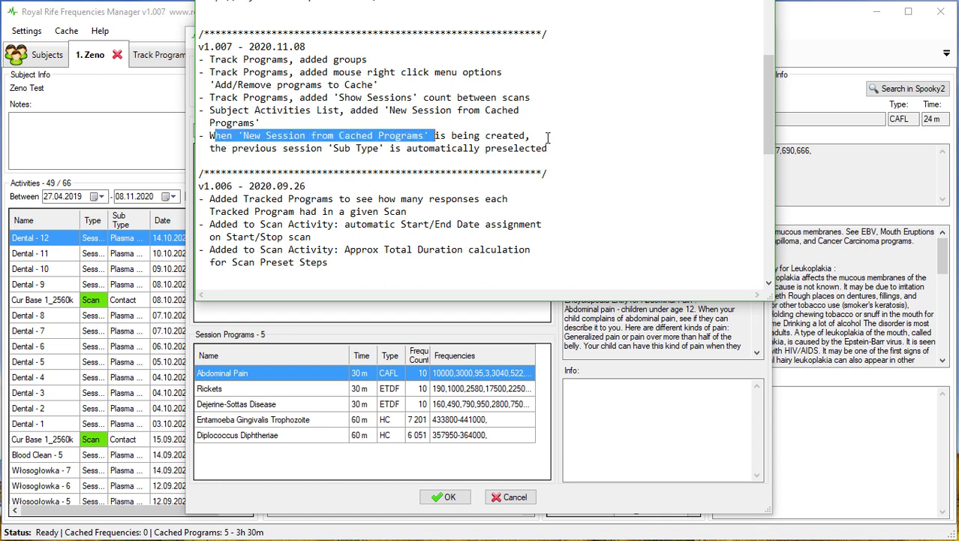
{"action": "left_click_drag", "start_coordinate": [237, 148], "coordinate": [349, 157]}
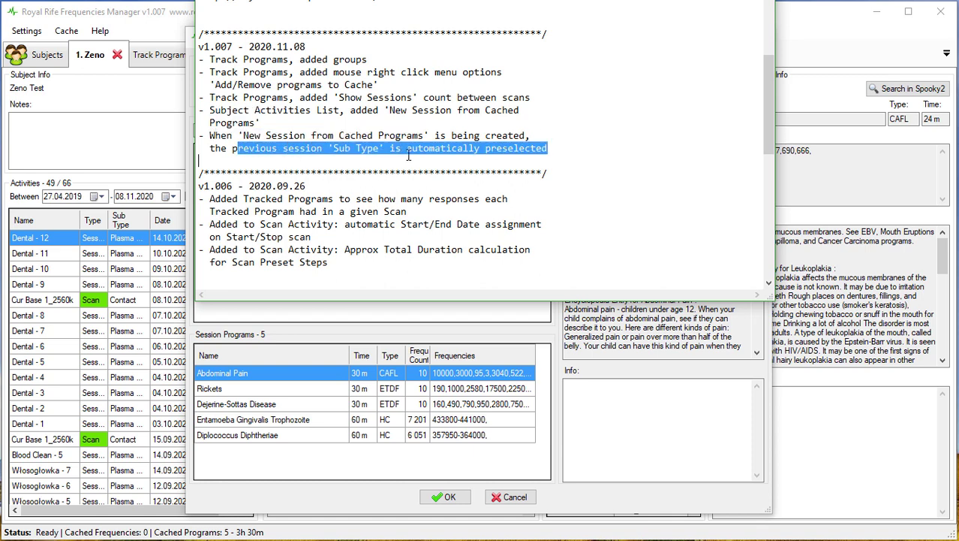
{"action": "left_click_drag", "start_coordinate": [410, 154], "coordinate": [433, 153]}
{"action": "left_click", "coordinate": [829, 33]}
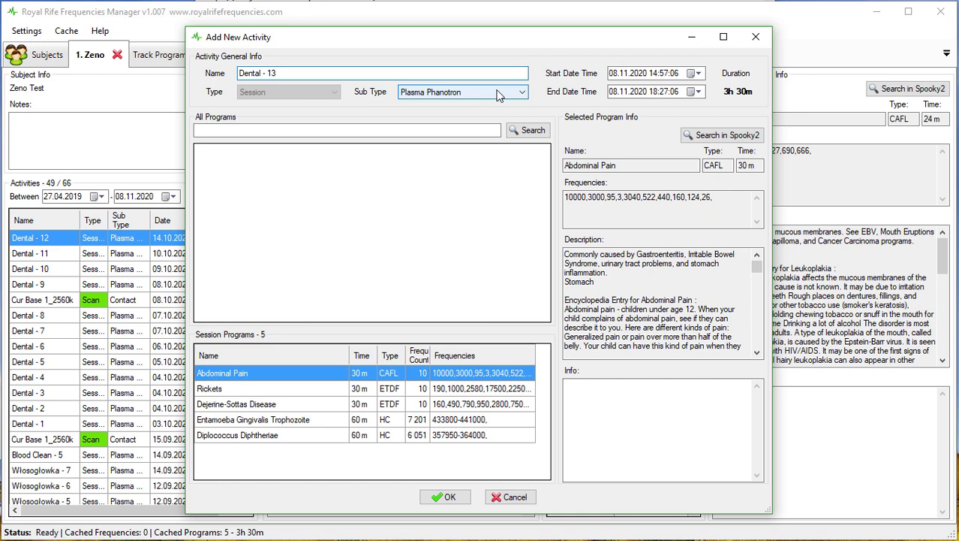
{"action": "left_click", "coordinate": [445, 496]}
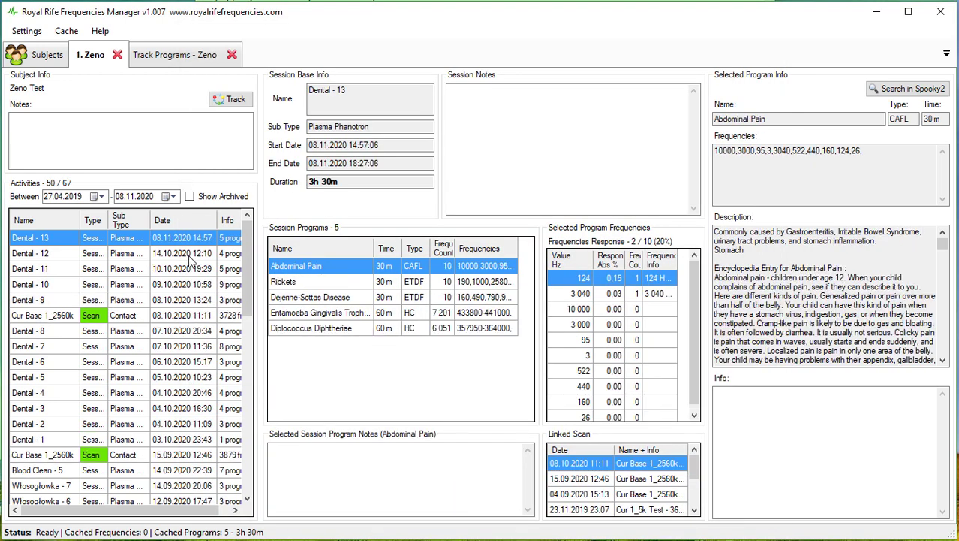
Review the earlier Dental sessions from Dental - 12 down to Dental - 9, comparing their sub types and programs
{"action": "left_click", "coordinate": [142, 259]}
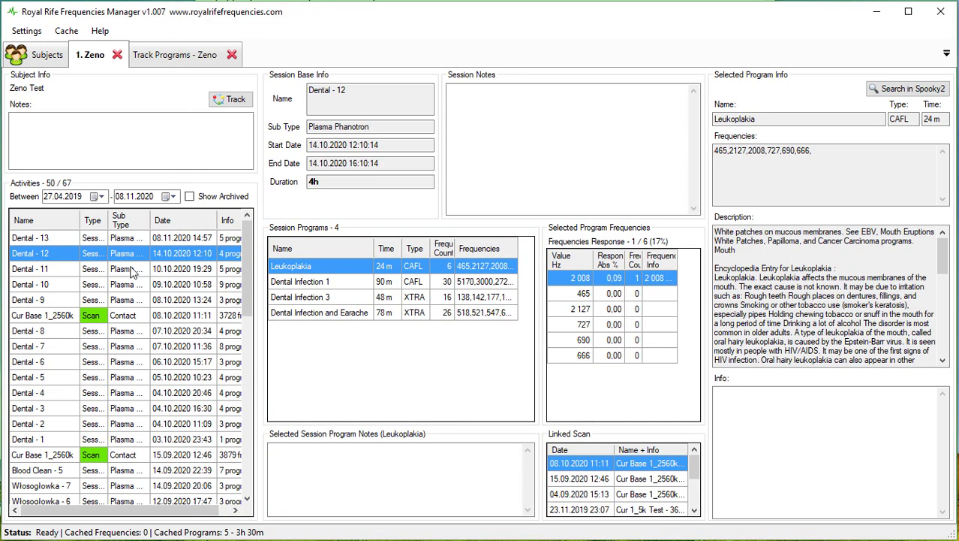
{"action": "left_click", "coordinate": [134, 270]}
{"action": "key", "text": "Down"}
{"action": "key", "text": "Down"}
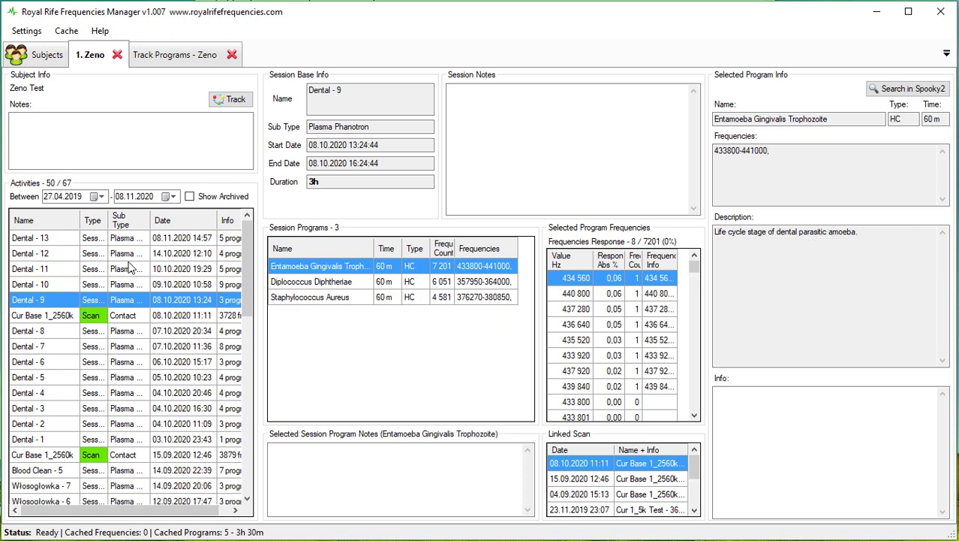
{"action": "left_click", "coordinate": [129, 255]}
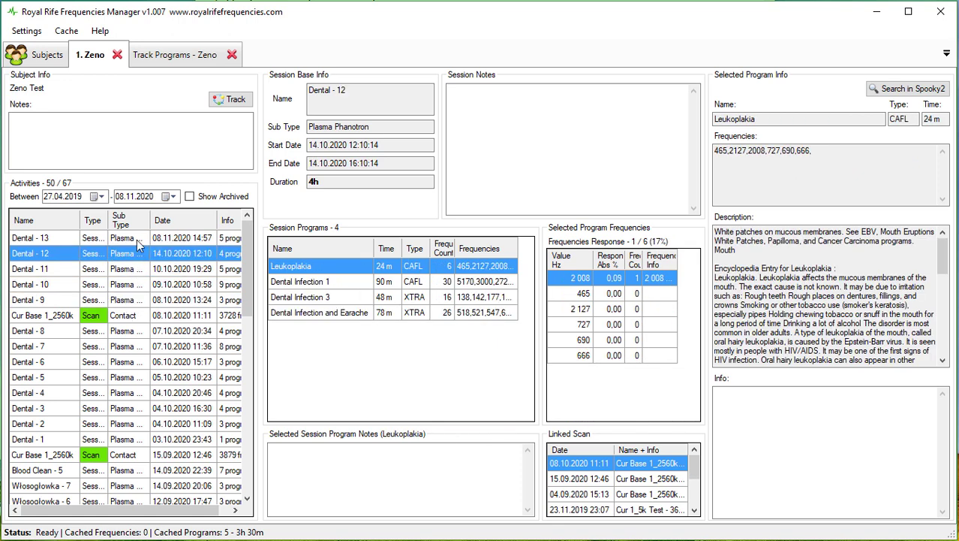
Open the Dental - 13 session for editing, check its Sub Type options and close it with Plasma Phanotron kept
{"action": "double_click", "coordinate": [136, 238]}
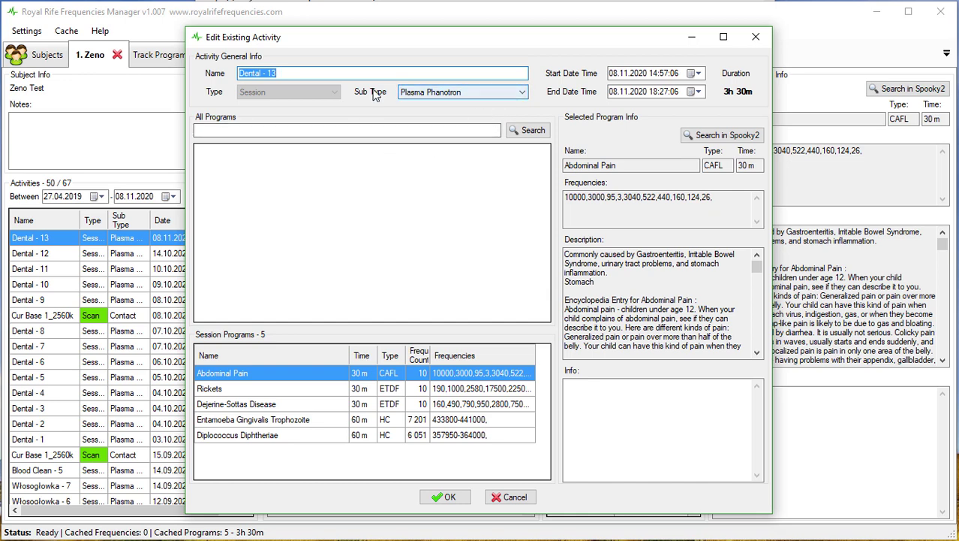
{"action": "left_click", "coordinate": [401, 94]}
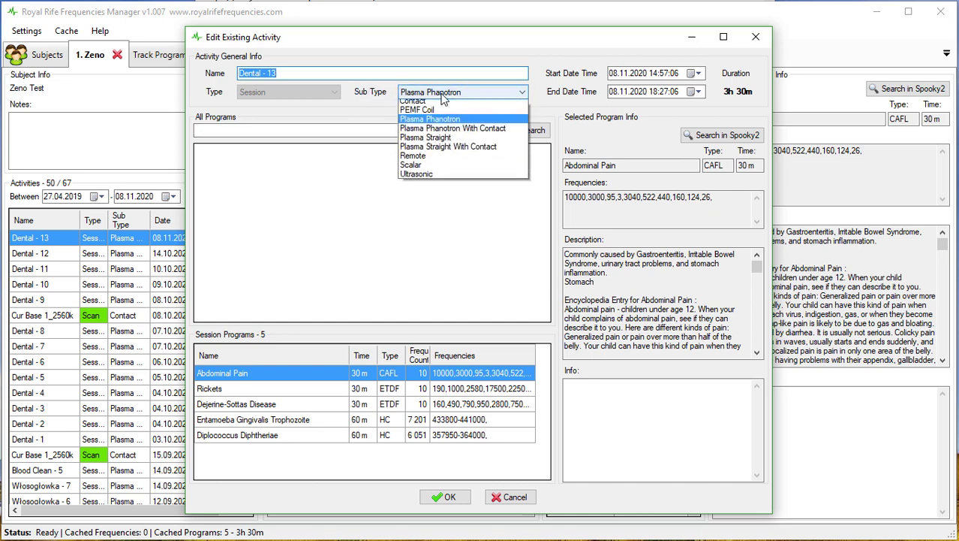
{"action": "left_click", "coordinate": [461, 133]}
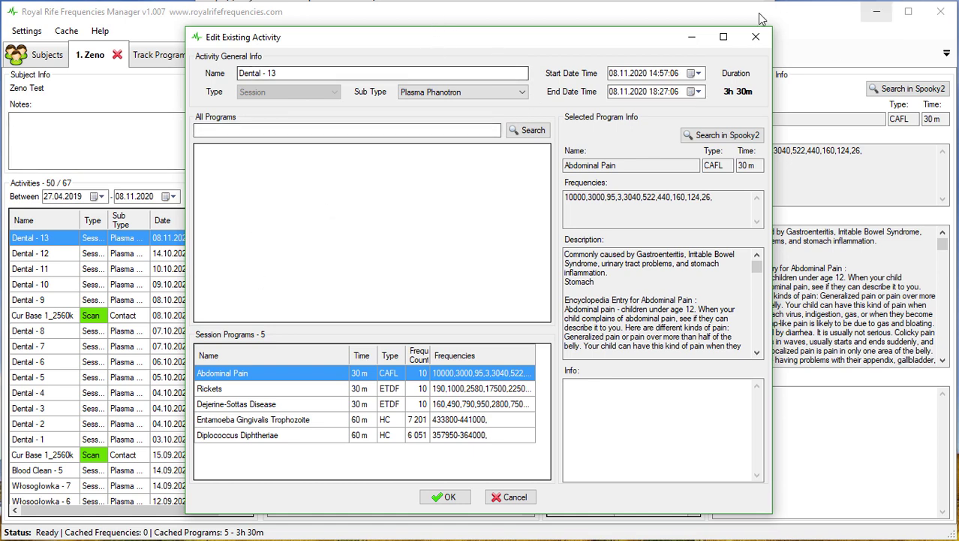
{"action": "left_click", "coordinate": [446, 497]}
Sort the tracked programs in descending order of S5 sessions and highlight Parasites Strongyloides Secondary
{"action": "left_click", "coordinate": [173, 55]}
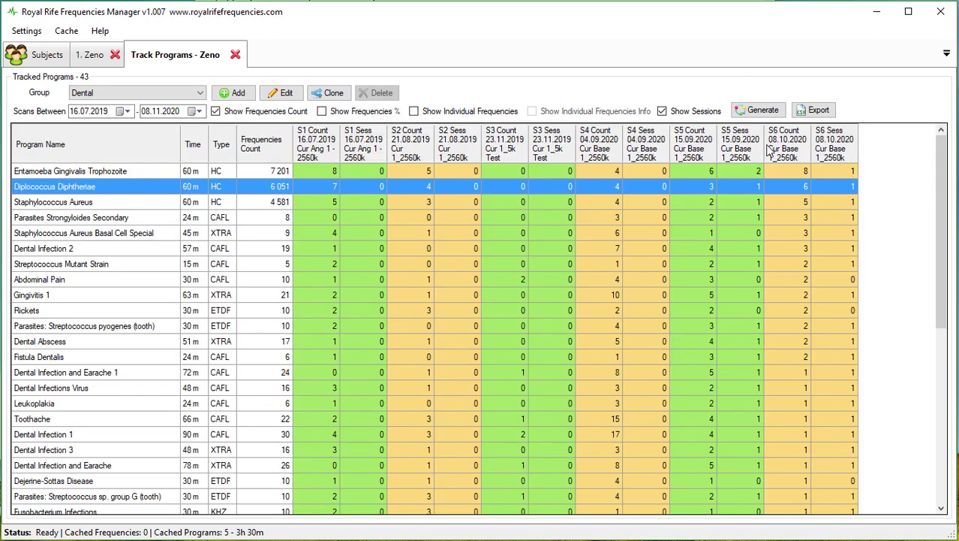
{"action": "left_click", "coordinate": [740, 147]}
{"action": "left_click", "coordinate": [740, 148]}
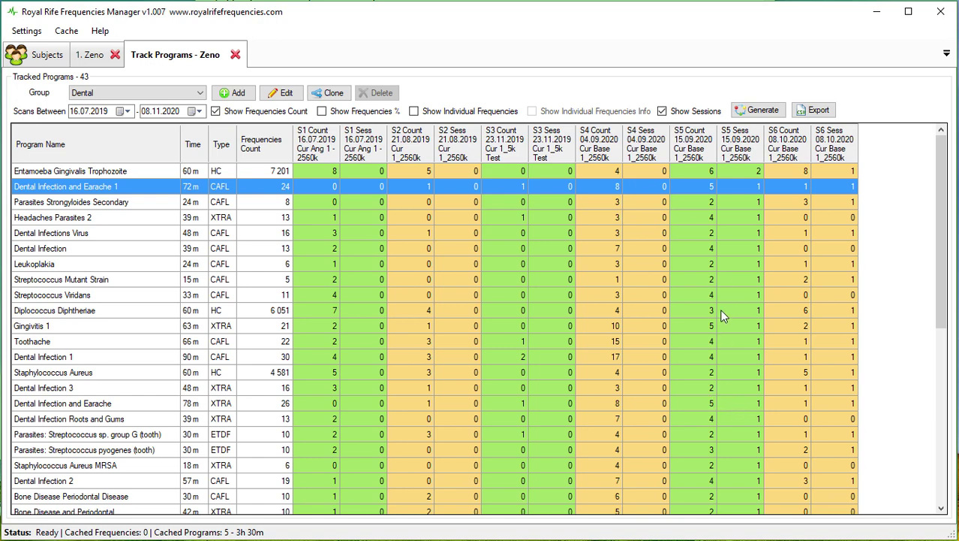
{"action": "left_click", "coordinate": [736, 201]}
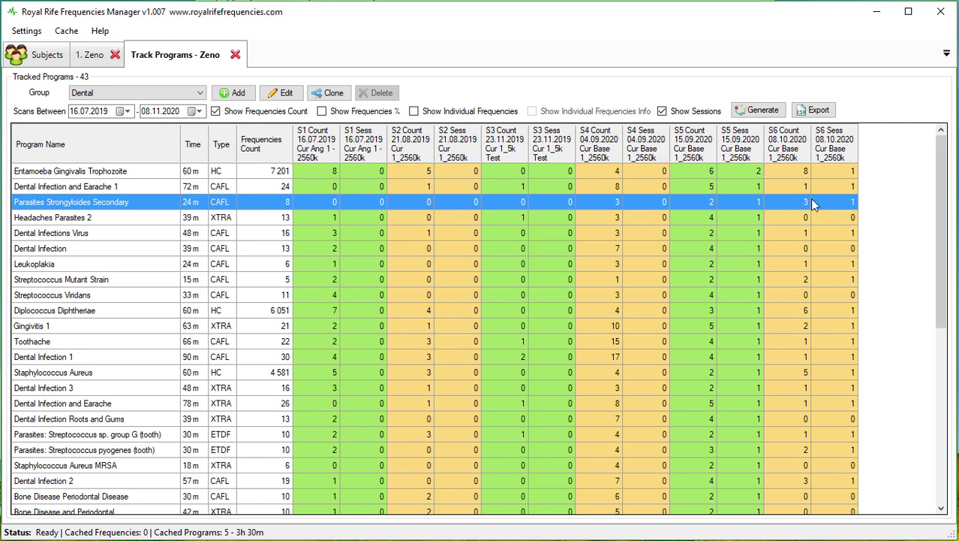
Sort the tracked programs in descending order of S6 count and select Diplococcus Diphtheriae
{"action": "left_click", "coordinate": [793, 154]}
{"action": "left_click", "coordinate": [792, 154]}
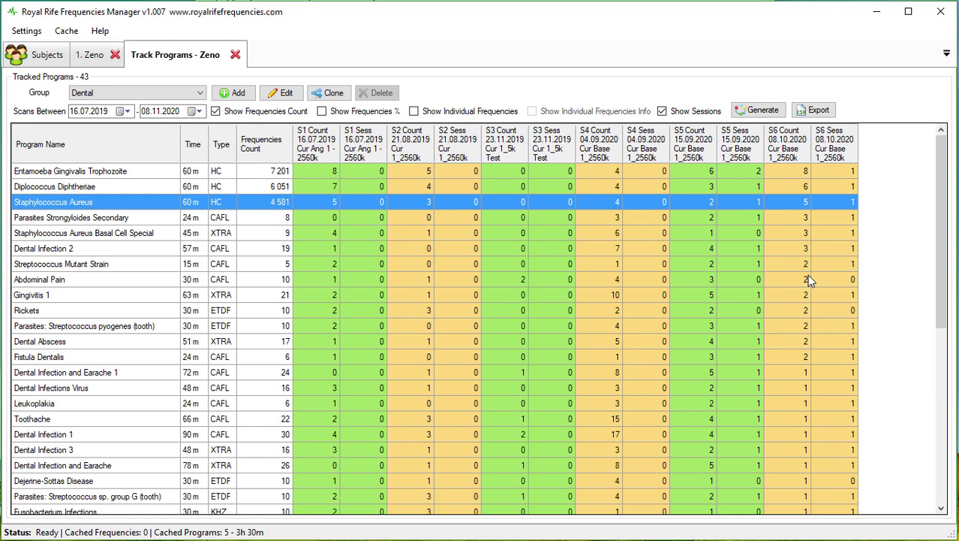
{"action": "left_click", "coordinate": [836, 187]}
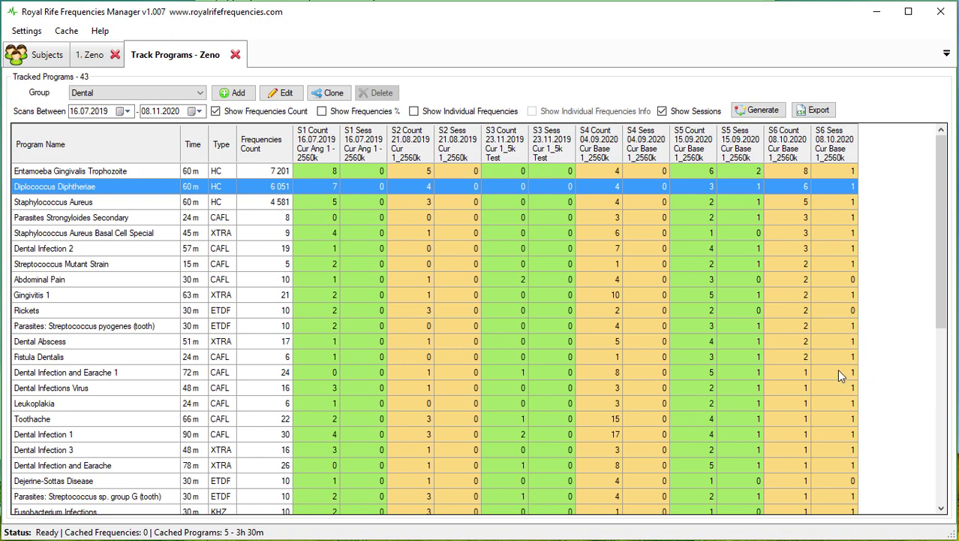
Examine the S6 count and S6 session values across the tracked programs, comparing programs with and without responses or sessions
{"action": "scroll", "coordinate": [837, 217], "scroll_direction": "down", "scroll_amount": 7}
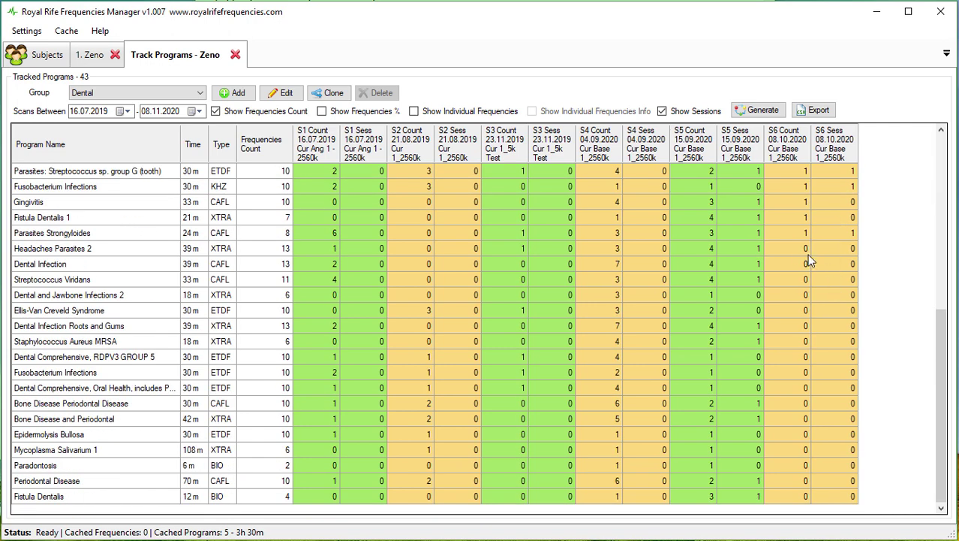
{"action": "left_click", "coordinate": [800, 252]}
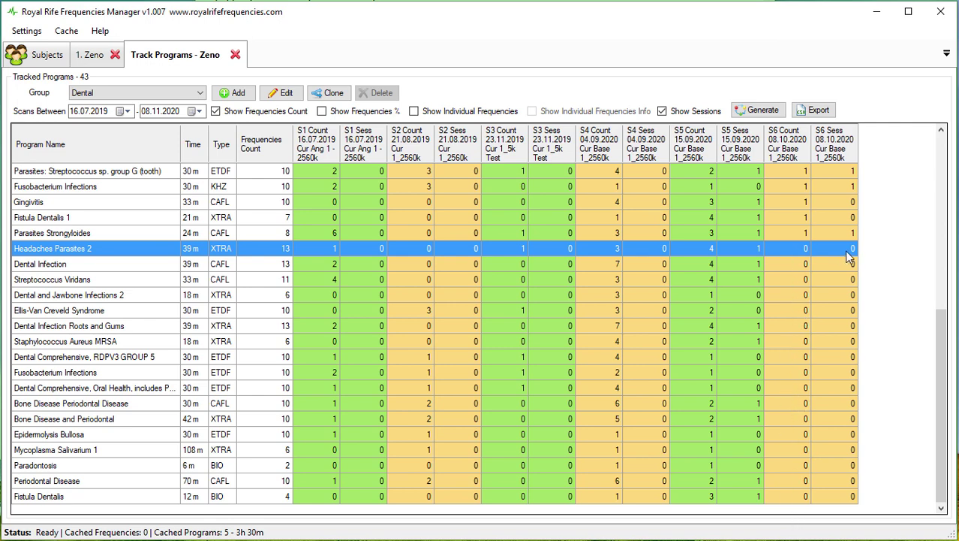
{"action": "scroll", "coordinate": [826, 295], "scroll_direction": "up", "scroll_amount": 3}
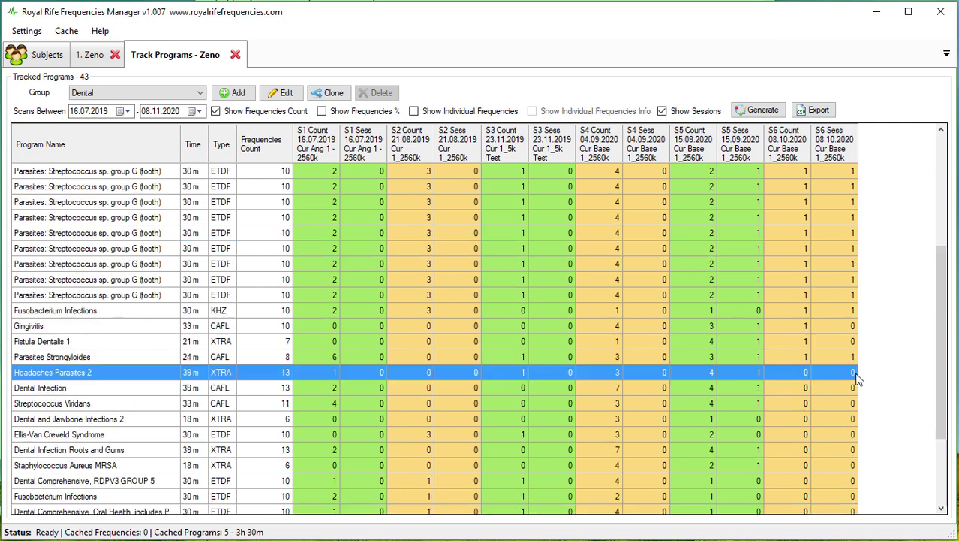
{"action": "scroll", "coordinate": [950, 377], "scroll_direction": "up", "scroll_amount": 2}
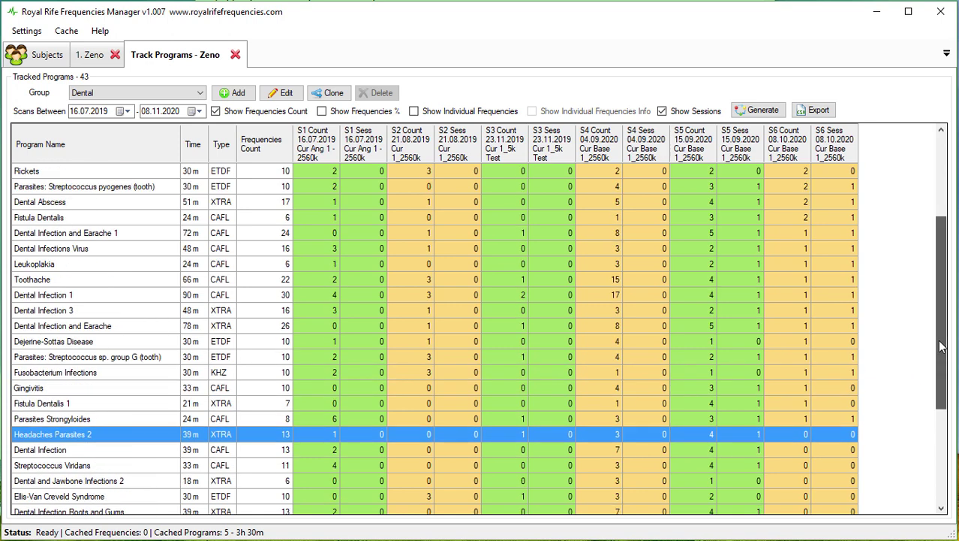
{"action": "left_click", "coordinate": [802, 418]}
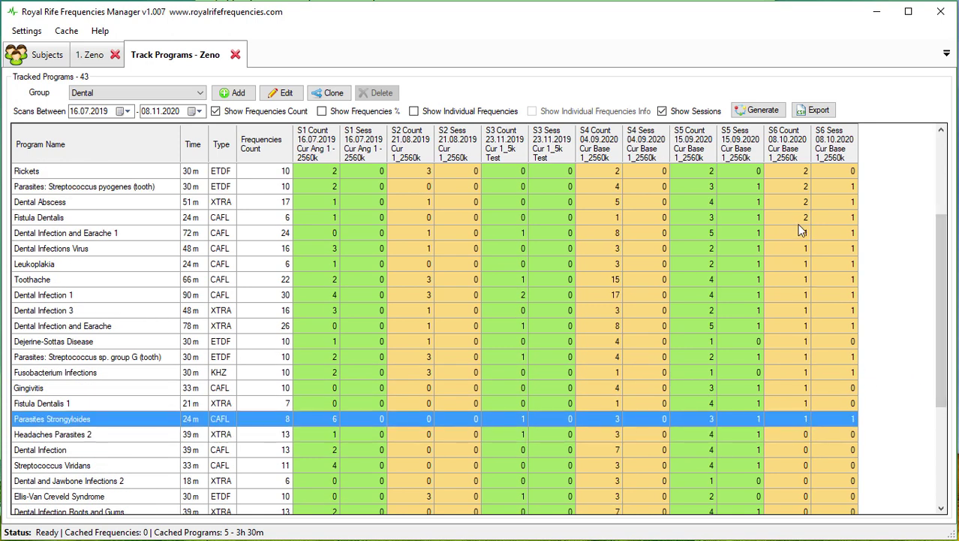
{"action": "scroll", "coordinate": [798, 226], "scroll_direction": "up", "scroll_amount": 3}
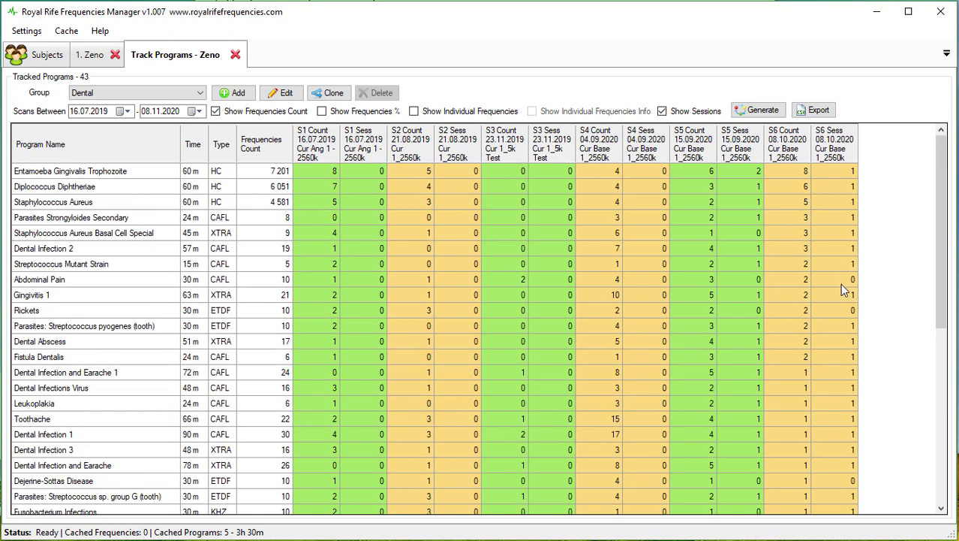
{"action": "scroll", "coordinate": [842, 301], "scroll_direction": "down", "scroll_amount": 3}
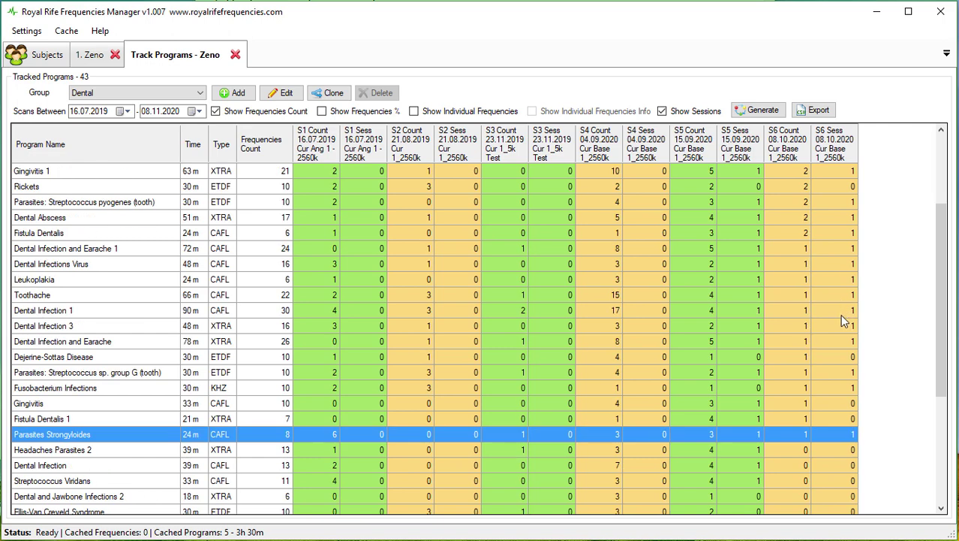
{"action": "left_click", "coordinate": [842, 422]}
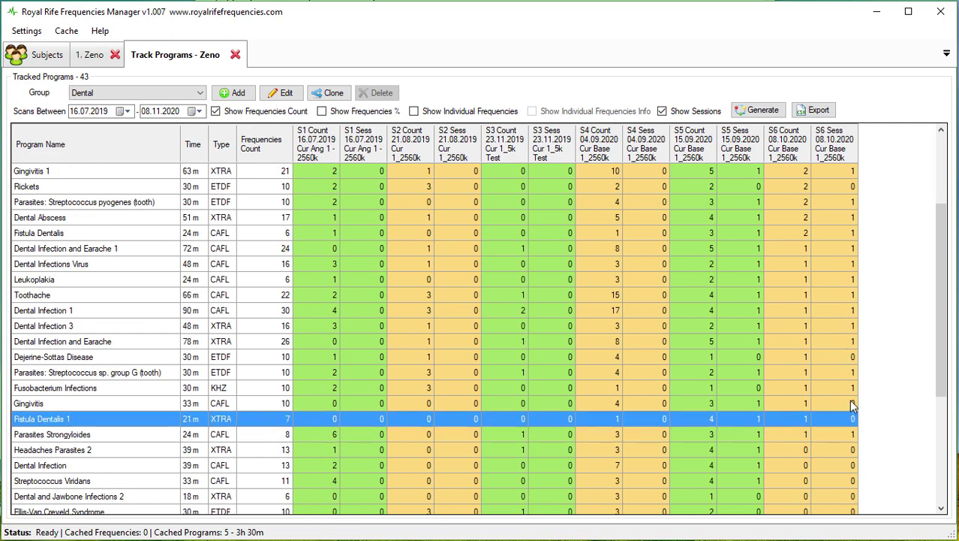
{"action": "left_click", "coordinate": [852, 405]}
{"action": "left_click", "coordinate": [851, 355]}
{"action": "scroll", "coordinate": [849, 327], "scroll_direction": "up", "scroll_amount": 3}
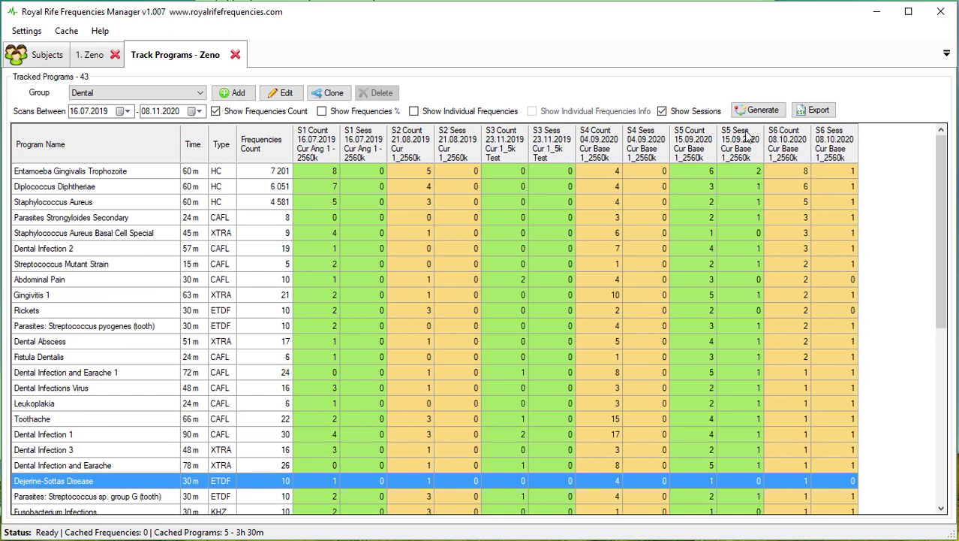
Check the Dental - 13 session among the subject's activities and regenerate the tracked programs table with Abdominal Pain selected
{"action": "left_click", "coordinate": [90, 55]}
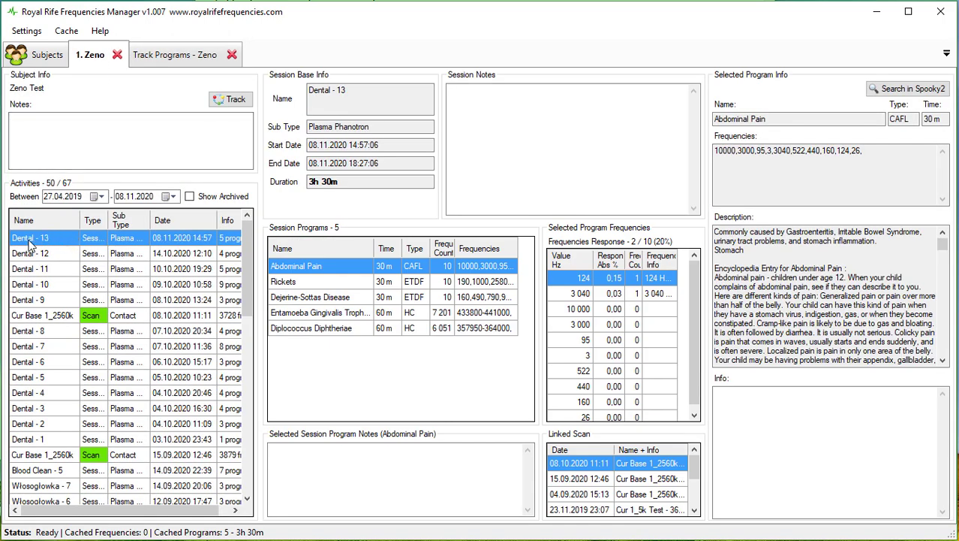
{"action": "left_click", "coordinate": [179, 57]}
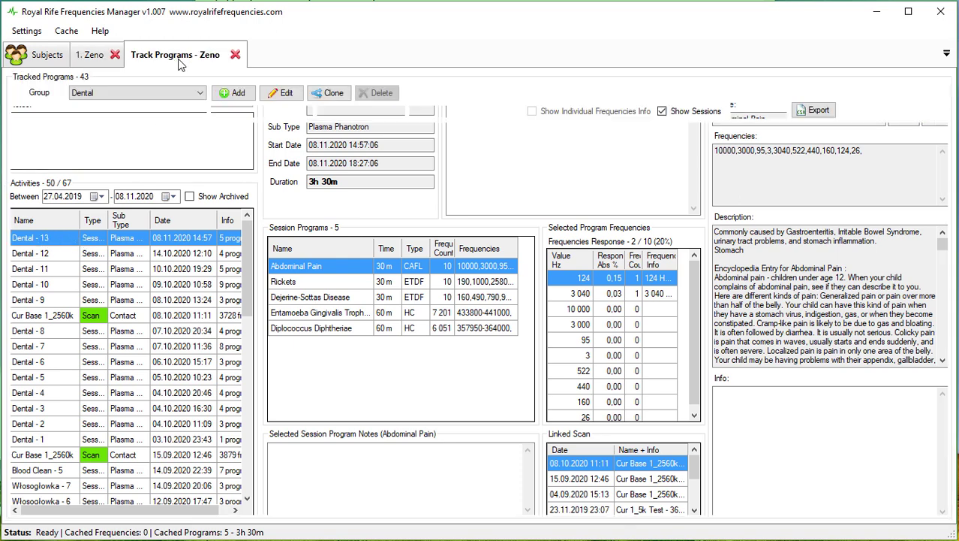
{"action": "left_click", "coordinate": [839, 281]}
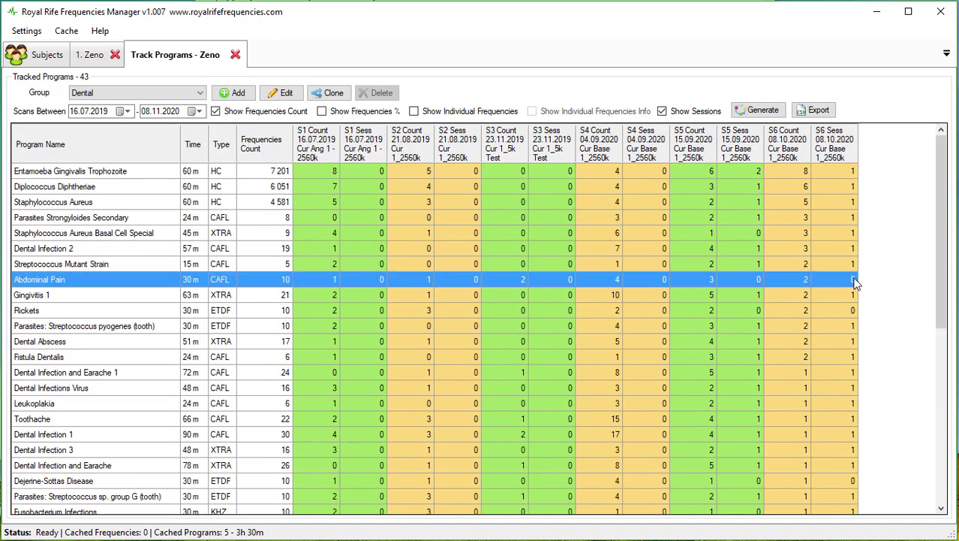
{"action": "left_click", "coordinate": [760, 110]}
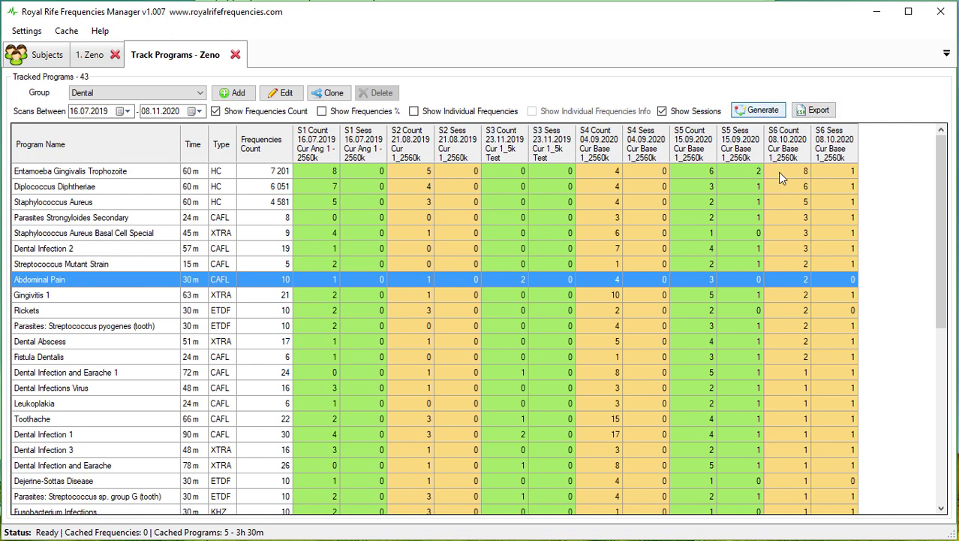
Sort the tracked programs in descending order of S6 count and check the S6 sessions of Gingivitis 1, Abdominal Pain, Entamoeba Gingivalis Trophozoite and Diplococcus Diphtheriae
{"action": "left_click", "coordinate": [788, 150]}
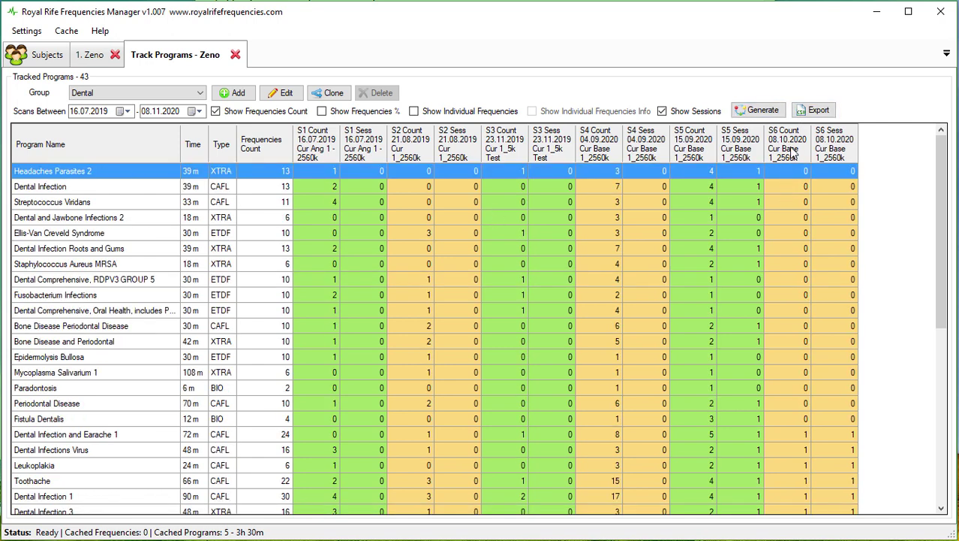
{"action": "left_click", "coordinate": [788, 150]}
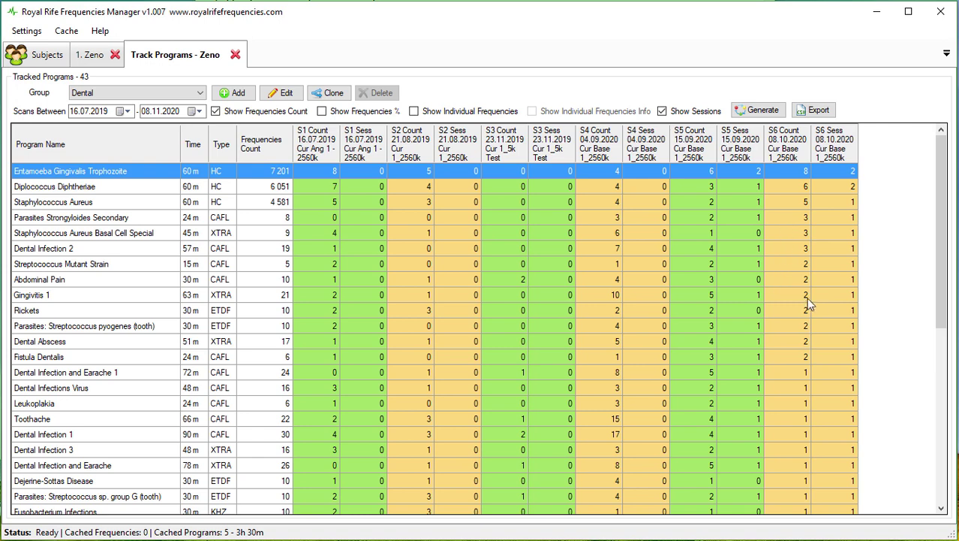
{"action": "left_click", "coordinate": [841, 293]}
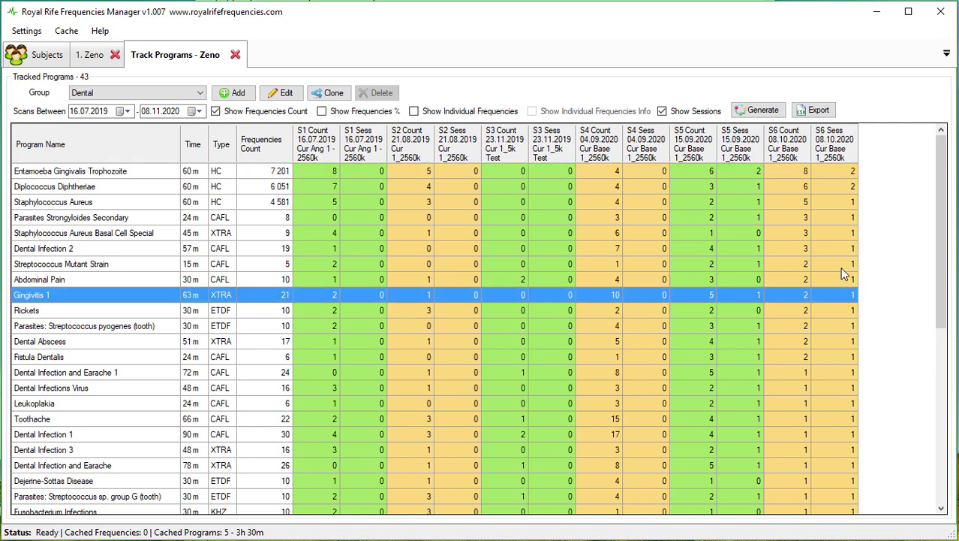
{"action": "left_click", "coordinate": [844, 265]}
{"action": "left_click", "coordinate": [840, 277]}
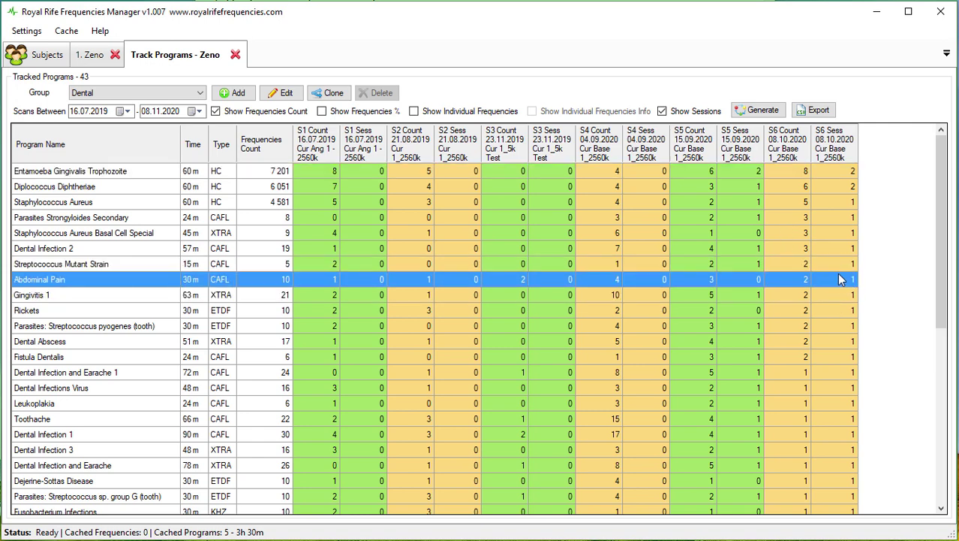
{"action": "left_click", "coordinate": [838, 189]}
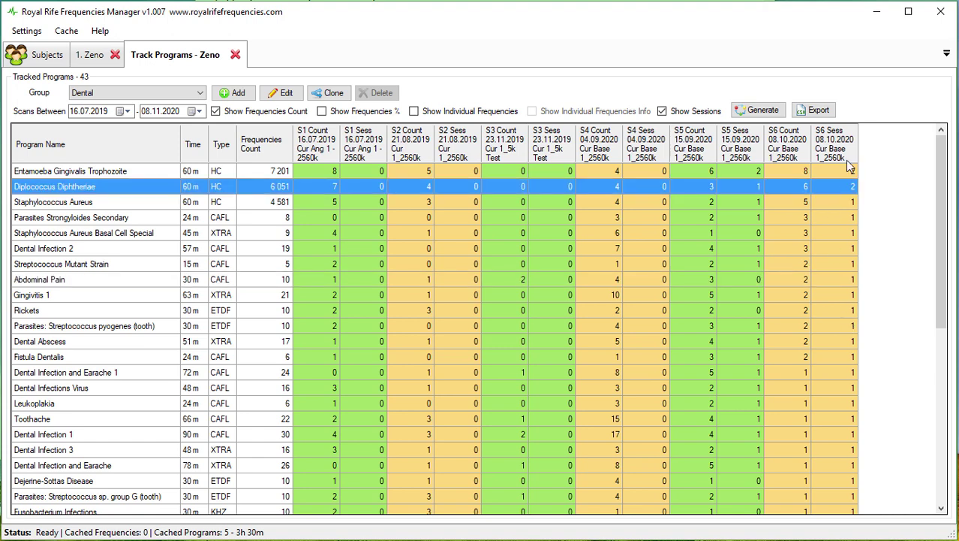
{"action": "left_click", "coordinate": [850, 172]}
{"action": "left_click", "coordinate": [841, 188]}
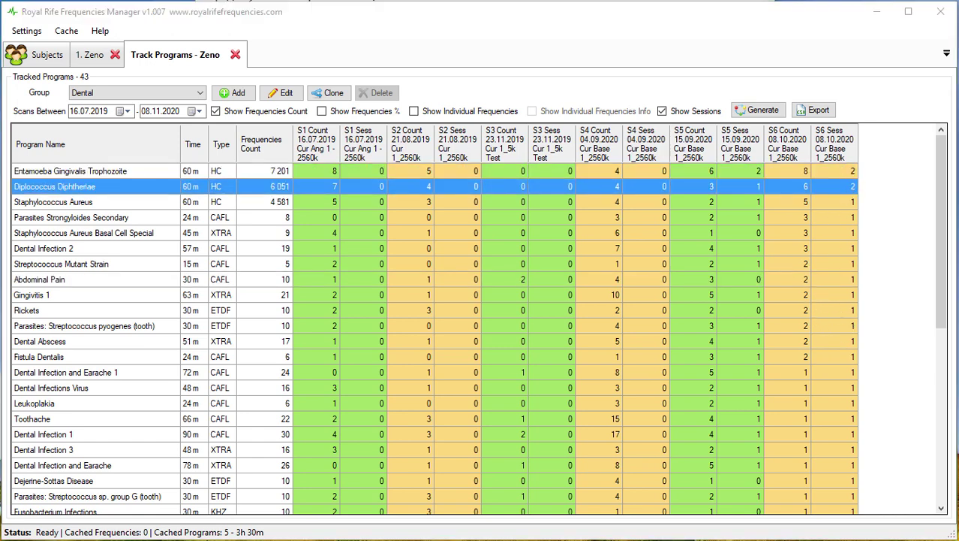